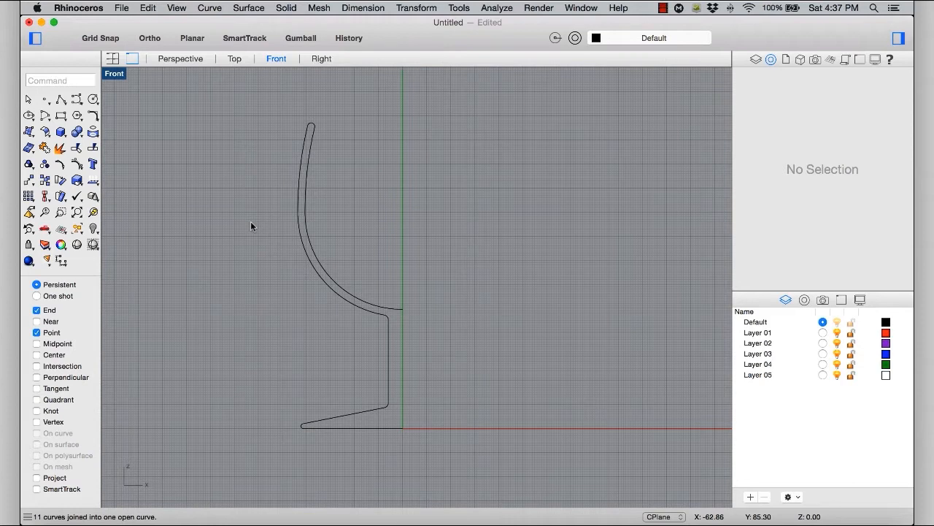
Step: Revolve the goblet profile curve a full circle around the vertical axis through its two open endpoints
left_click(29, 133)
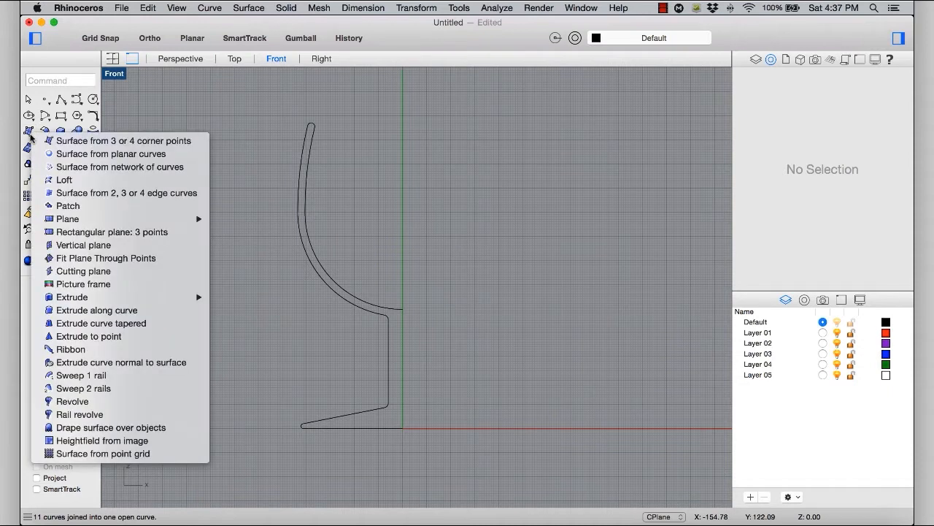
left_click(72, 401)
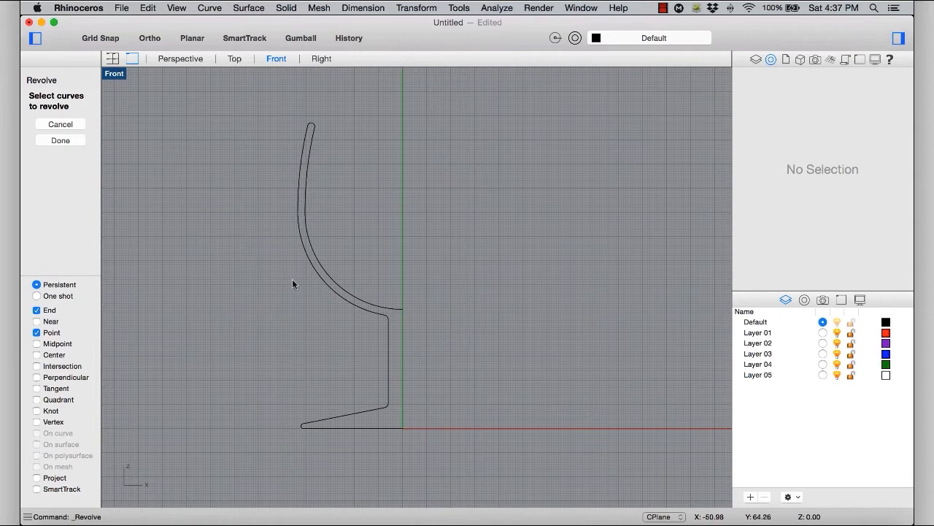
left_click(384, 310)
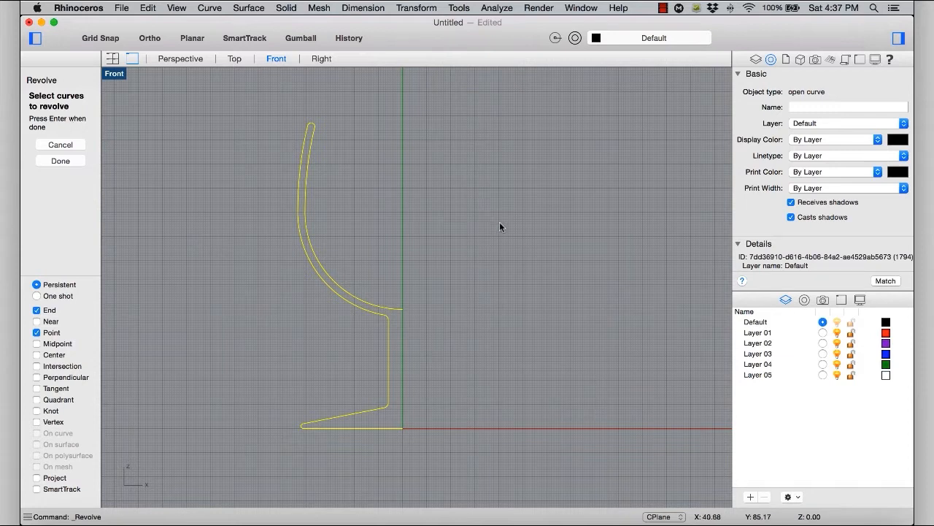
key("Return")
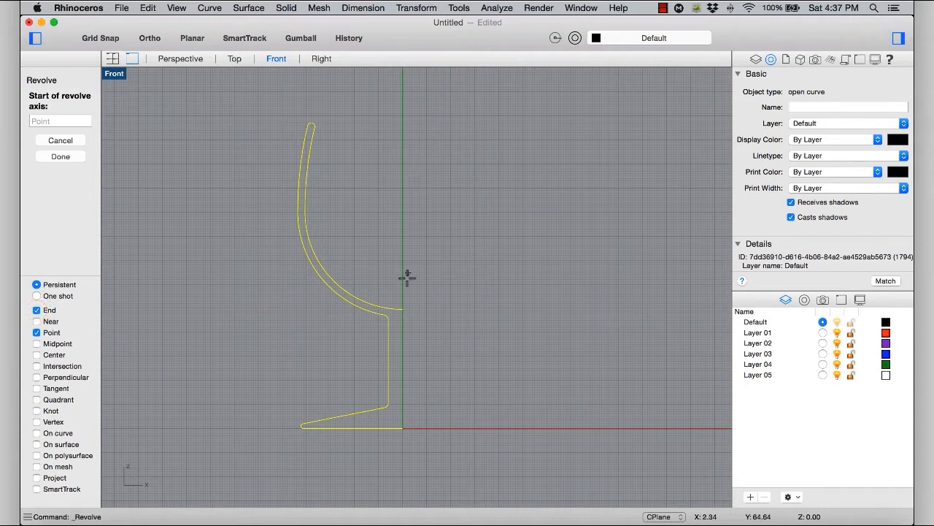
left_click(403, 308)
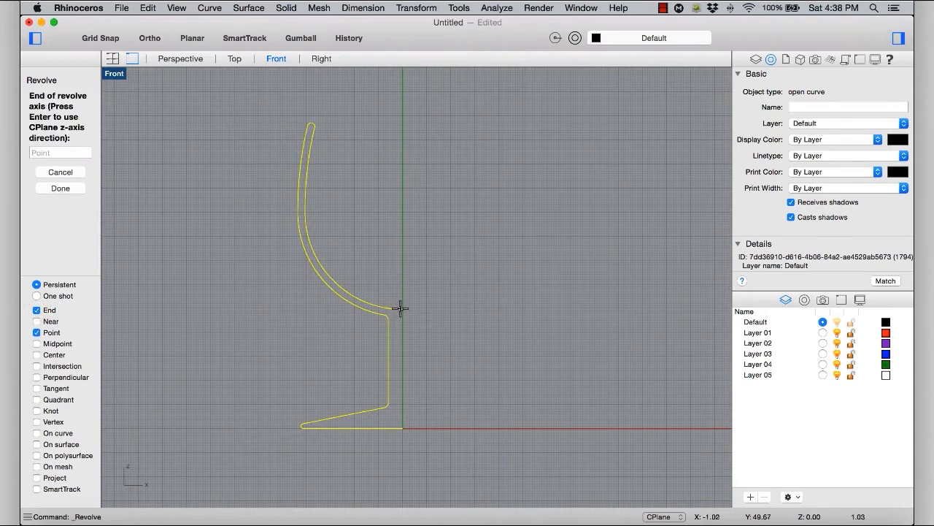
left_click(401, 429)
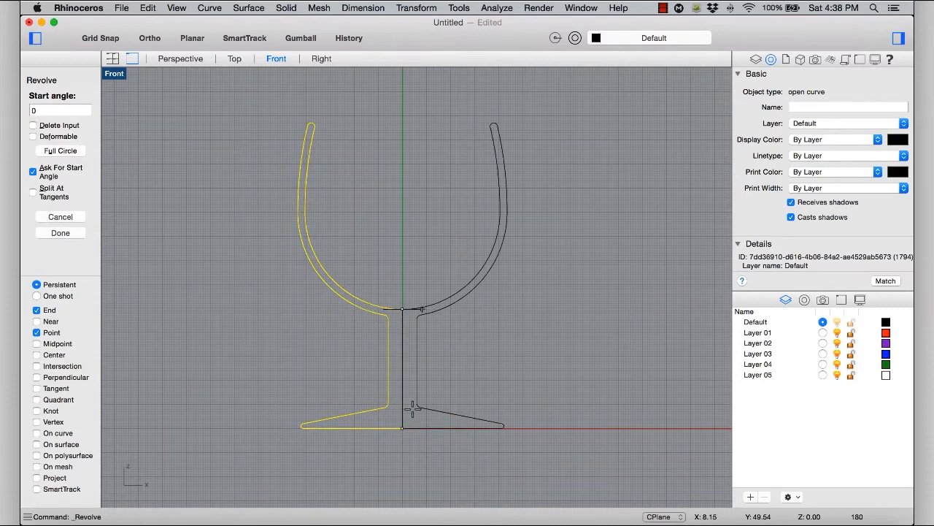
left_click(192, 60)
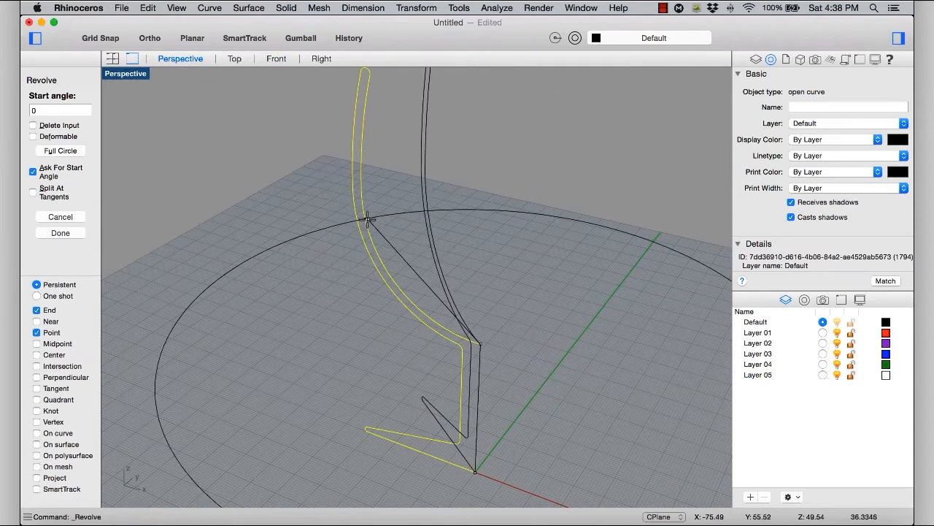
scroll(367, 222, "down", 5)
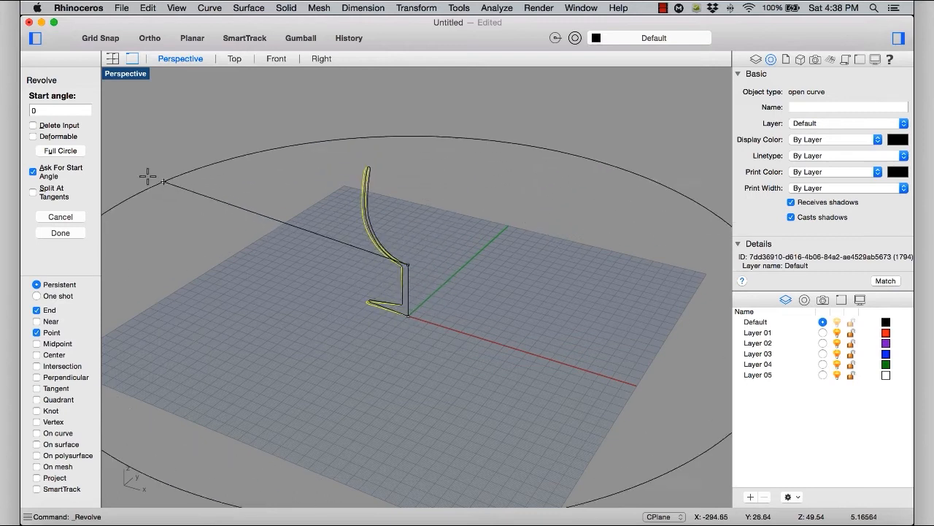
left_click(60, 151)
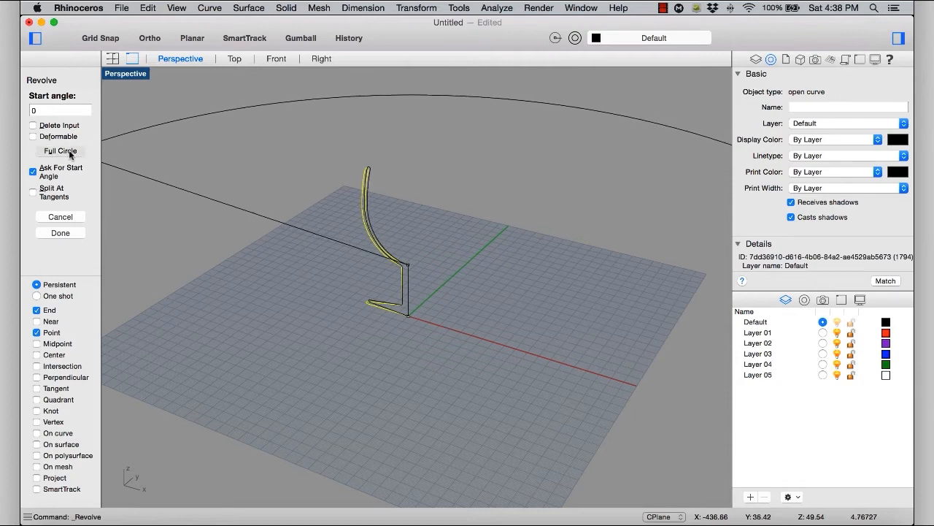
Step: Set the Perspective viewport to Shaded display and undo the full-circle revolve
left_click(94, 245)
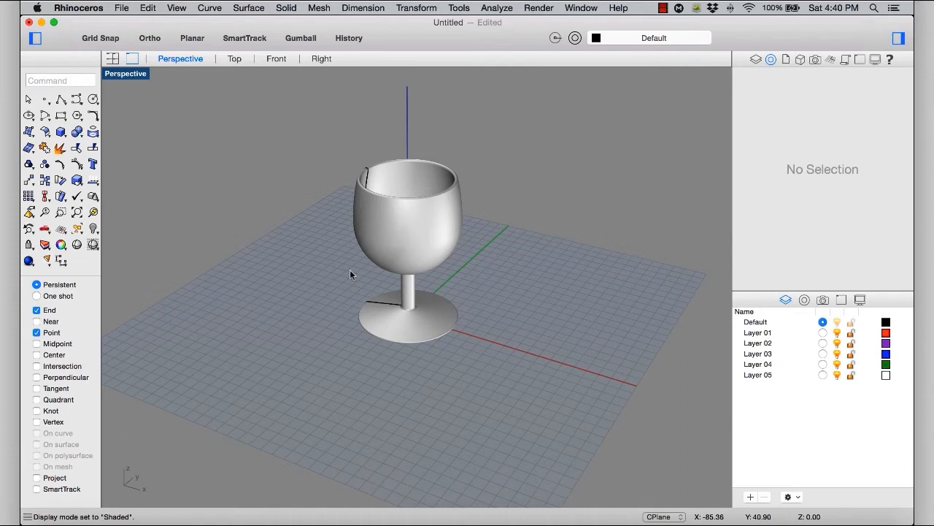
key("super+z")
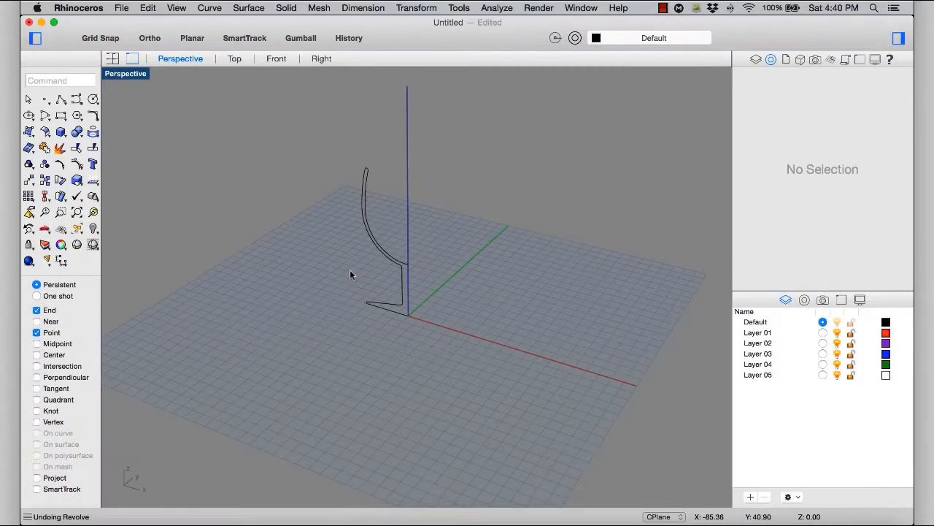
Step: Begin a Revolve of the profile curve, setting its axis from the base centre endpoint up to the bowl's inner bottom endpoint
left_click(378, 247)
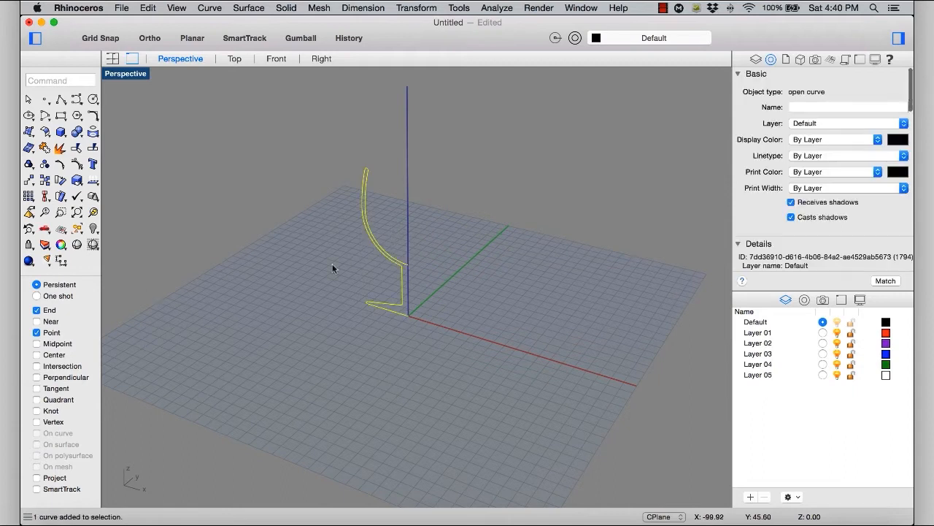
left_click(30, 132)
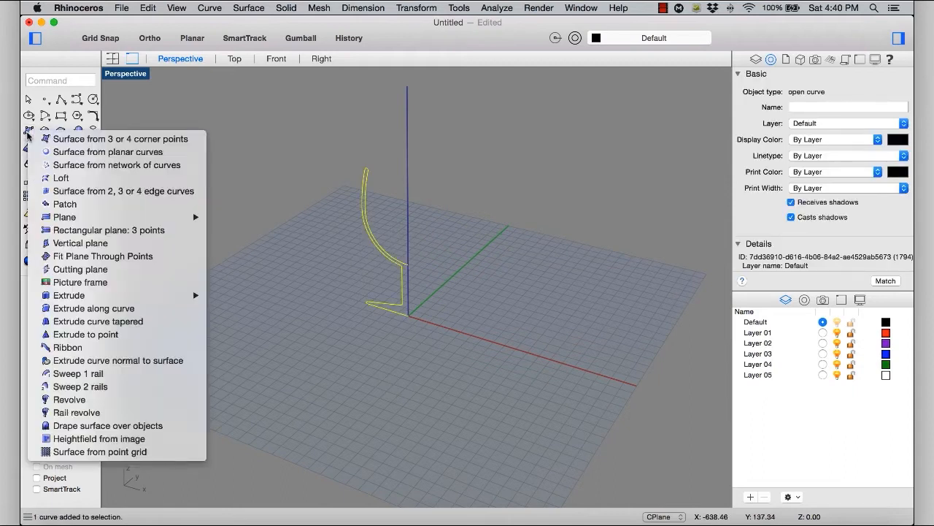
left_click(112, 399)
scroll(431, 283, "up", 3)
right_click_drag(433, 254, 432, 251, "ctrl")
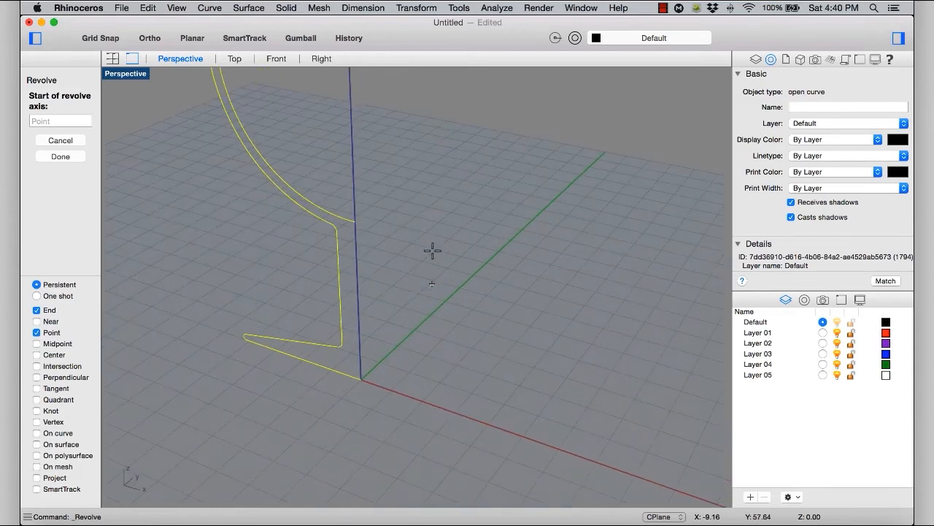
left_click(359, 377)
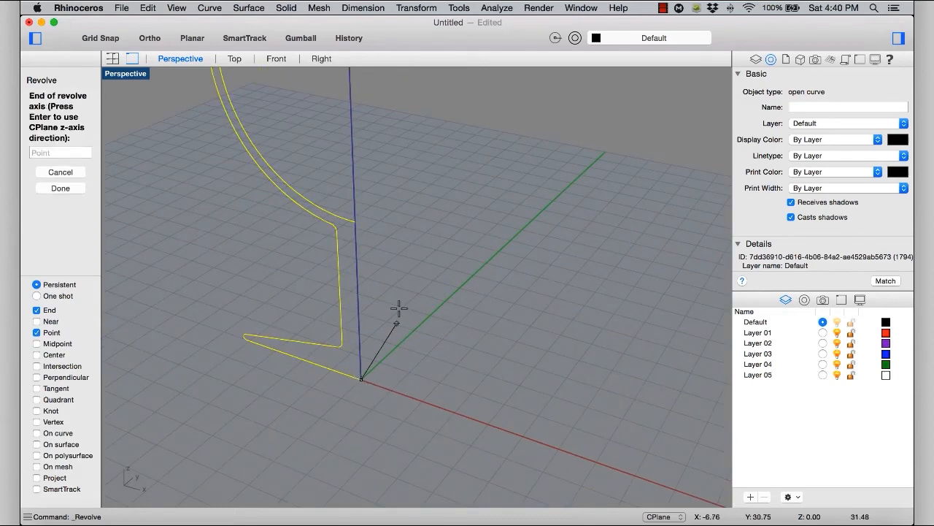
left_click(355, 220)
Step: Pick a start angle close to the profile and complete the revolve with a 90-degree revolution angle
scroll(365, 232, "down", 5)
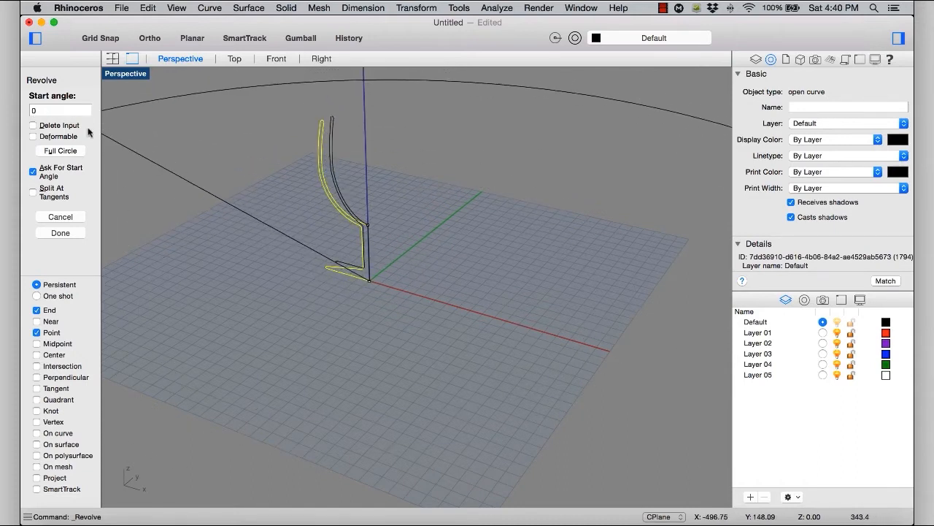
left_click(142, 207)
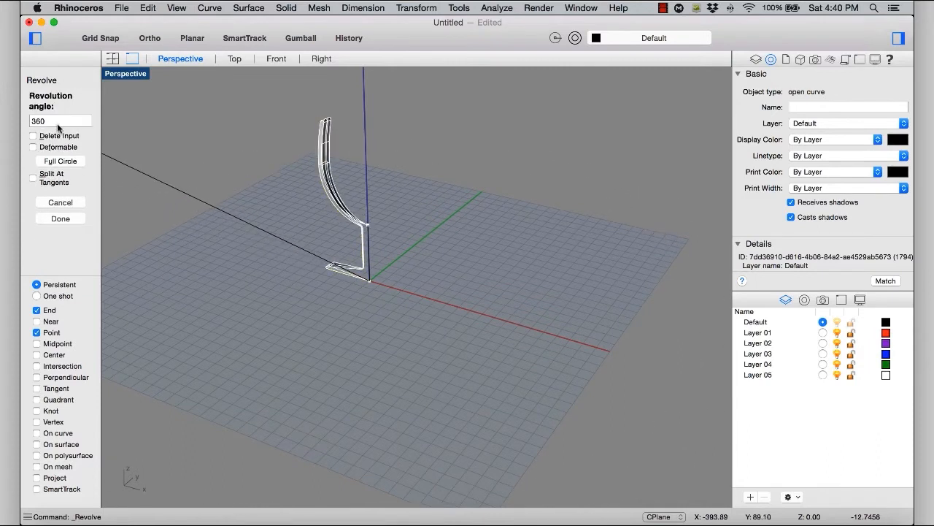
left_click_drag(52, 120, 27, 121)
type("90")
key("Return")
right_click_drag(347, 224, 402, 289)
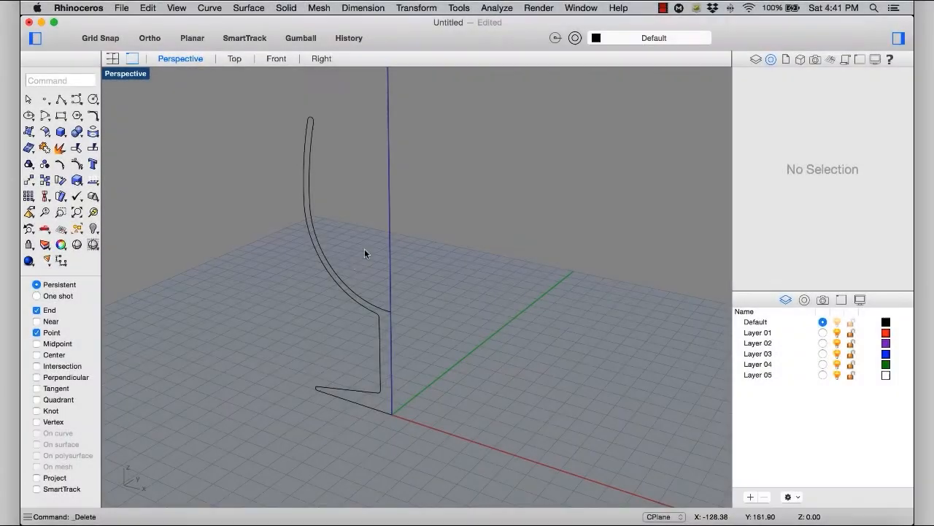
Step: Revolve the profile curve a full circle about its vertical axis with the Deformable option enabled and a point count of 10
left_click(316, 293)
left_click(29, 131)
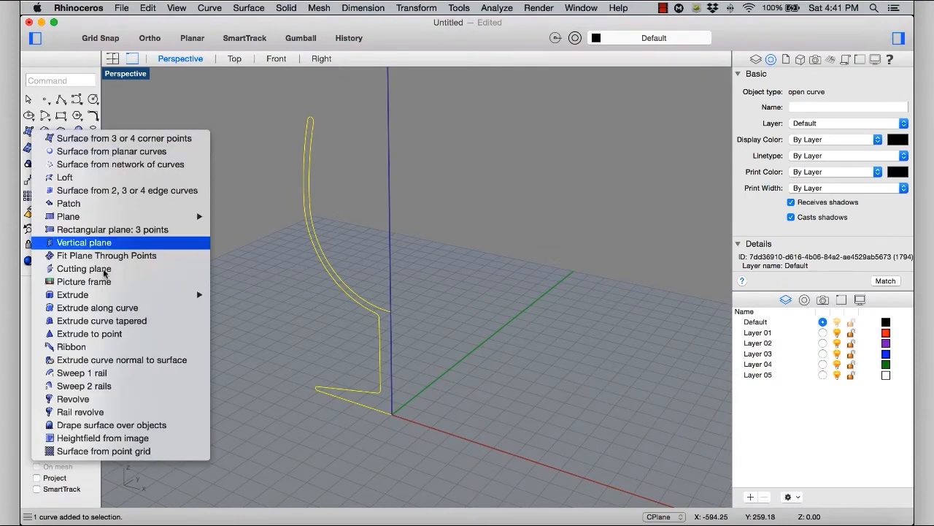
left_click(107, 400)
left_click(392, 414)
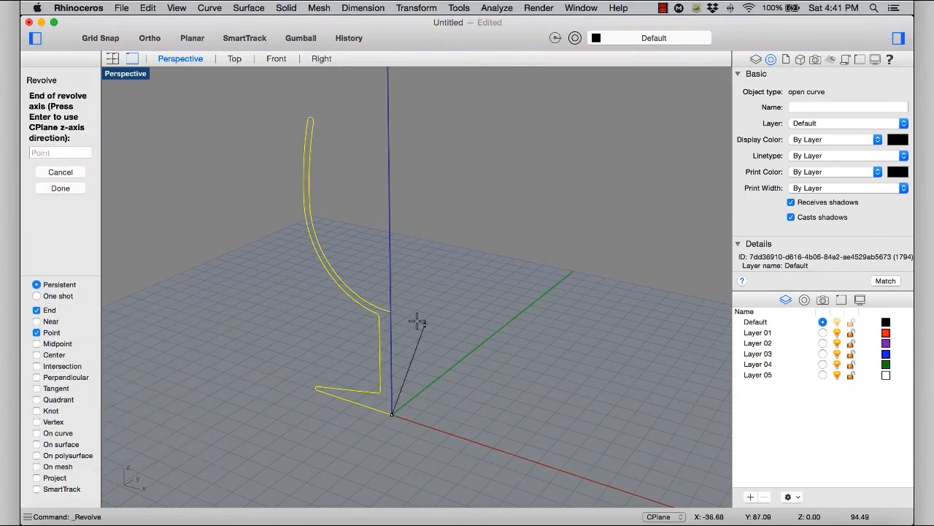
left_click(392, 312)
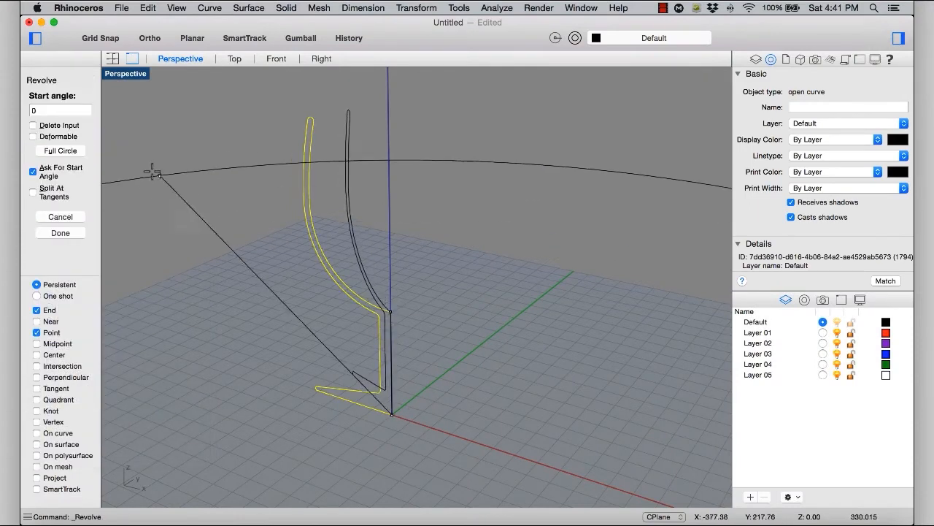
left_click(33, 137)
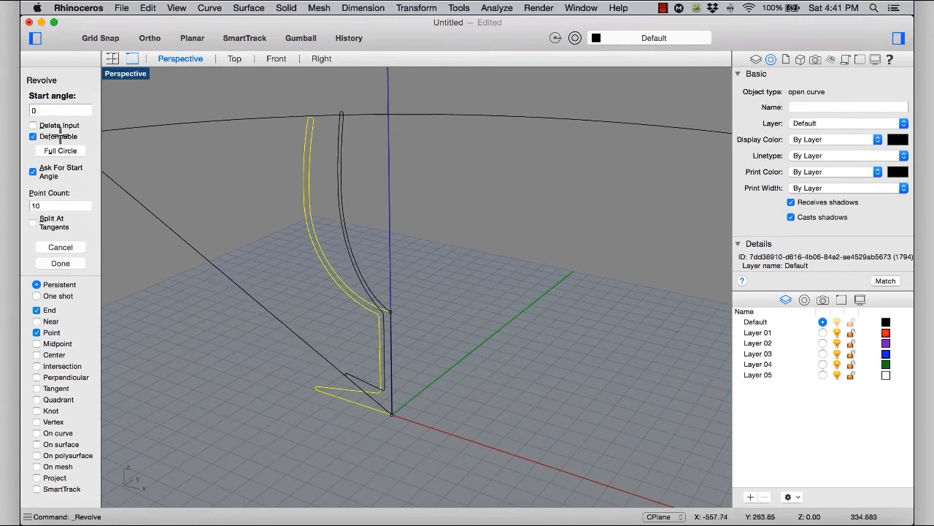
left_click(66, 151)
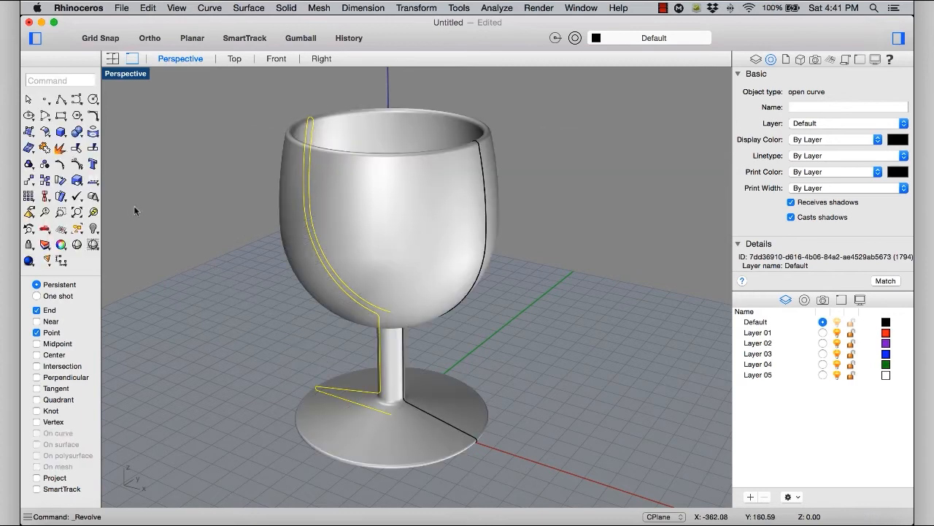
Step: Turn on the control points of the revolved goblet surface
left_click(248, 270)
scroll(542, 333, "down", 5)
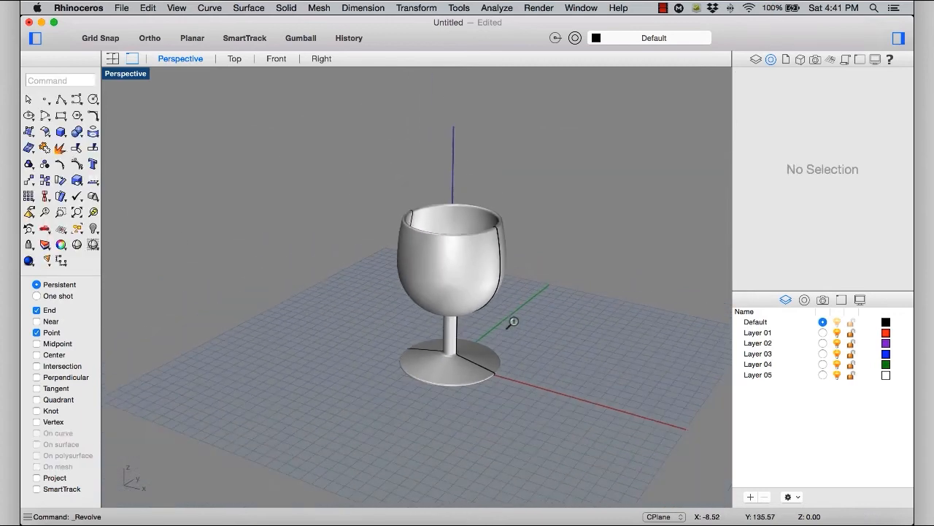
left_click(478, 275)
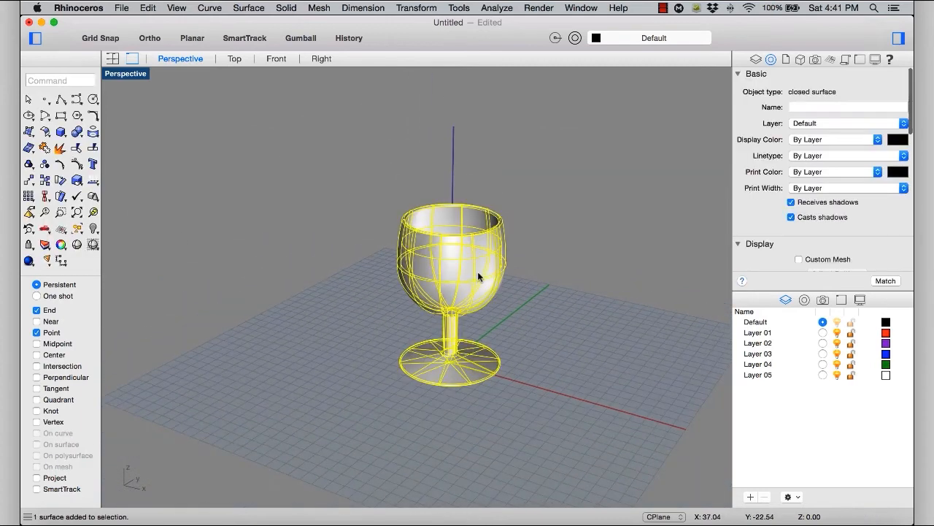
left_click(77, 165)
Step: Select the column of control points running down from the rim on one side of the bowl
right_click_drag(349, 272, 647, 289)
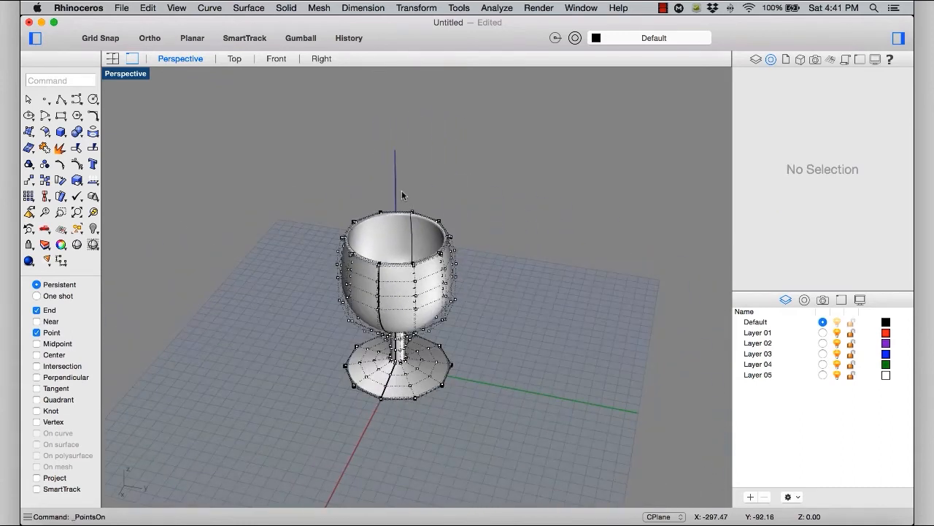
left_click_drag(414, 226, 422, 244)
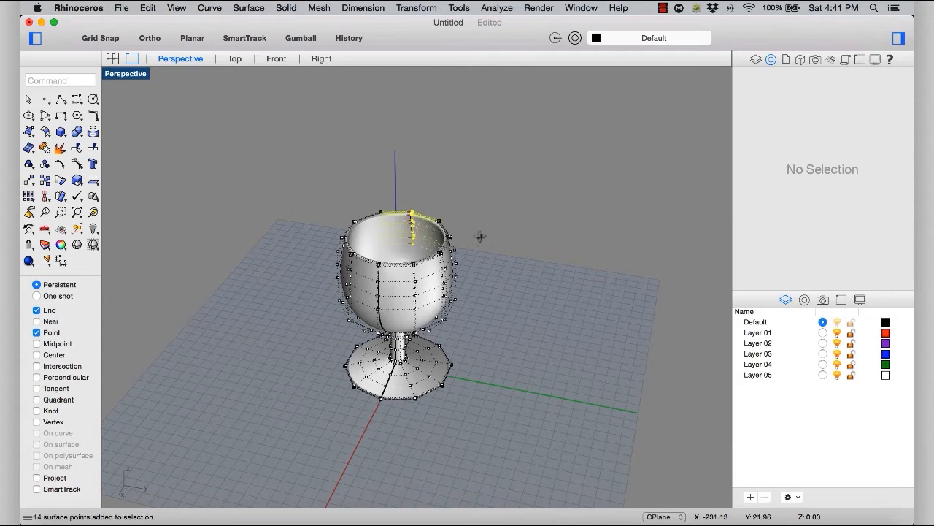
right_click_drag(480, 235, 385, 237)
scroll(386, 237, "up", 6)
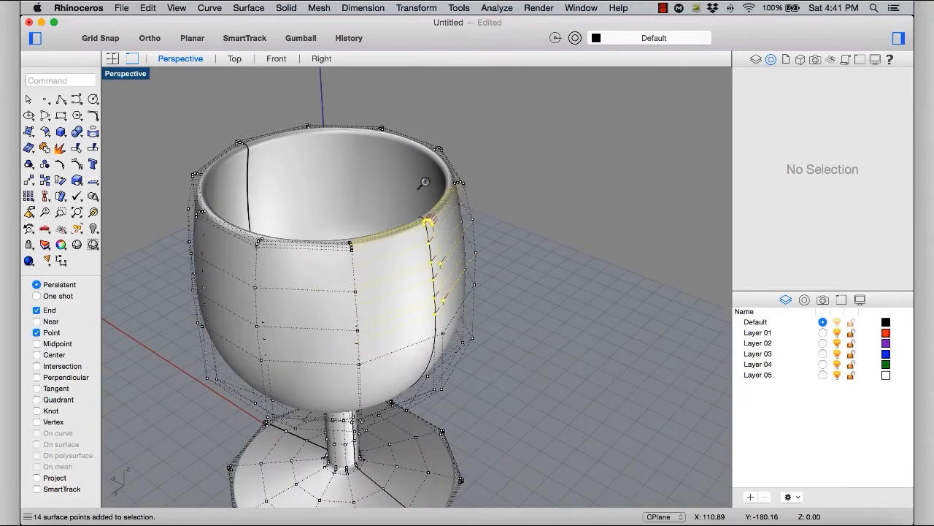
Step: In the Front view, rotate the selected rim points outward by about 48 degrees around a point on the bowl wall to form a spout
double_click(125, 74)
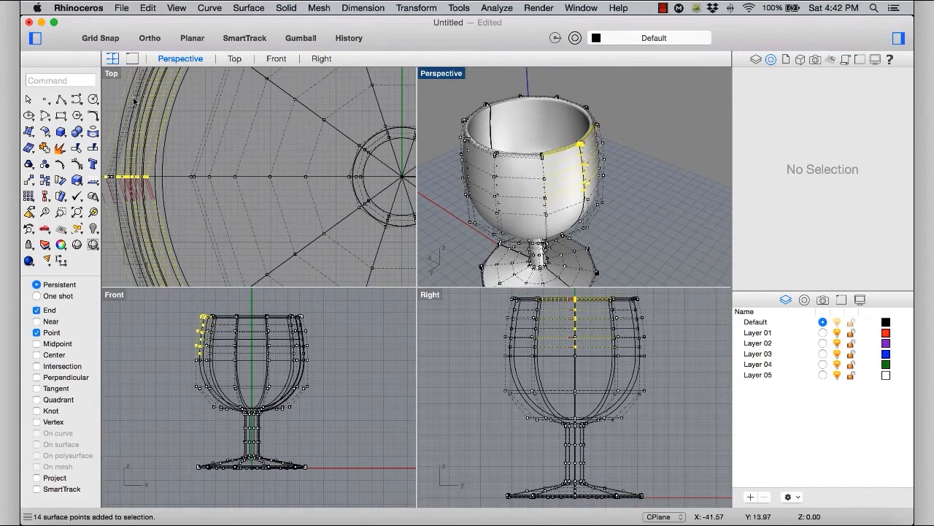
left_click(120, 295)
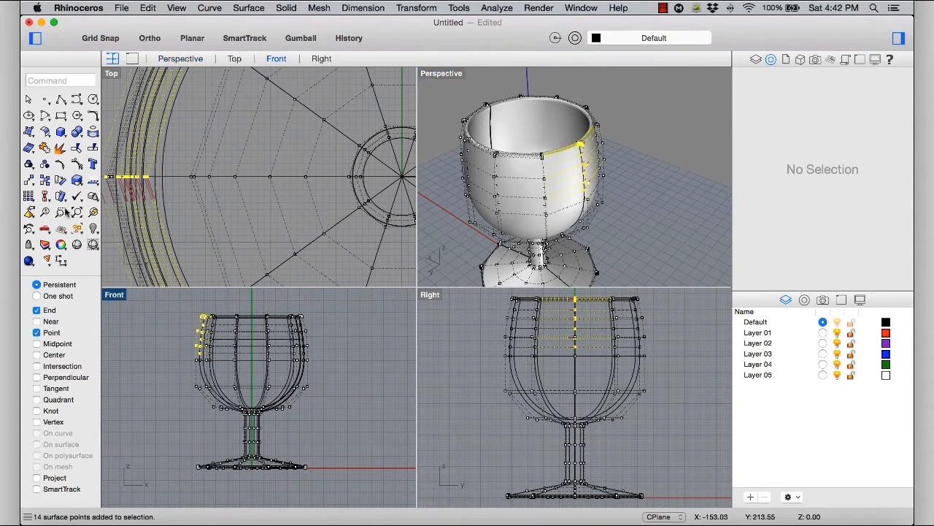
left_click(60, 182)
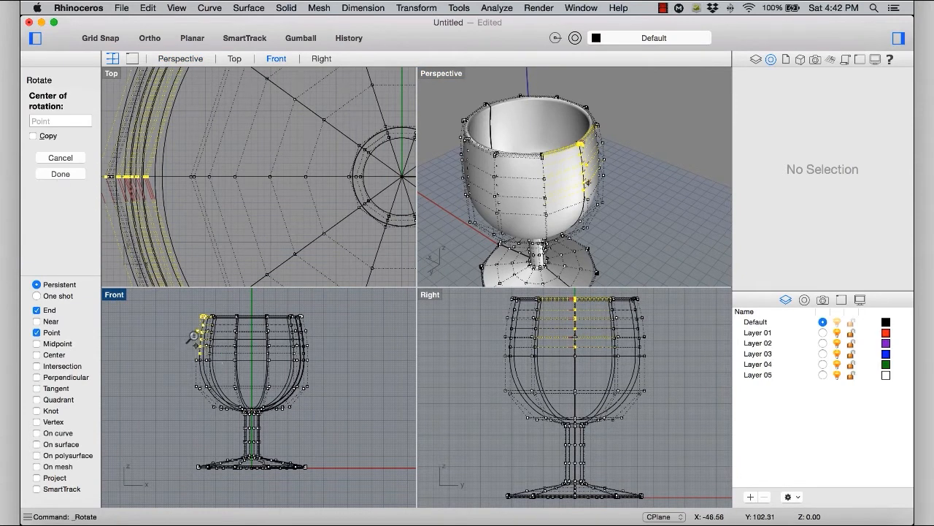
scroll(194, 307, "up", 5)
right_click_drag(195, 349, 211, 413)
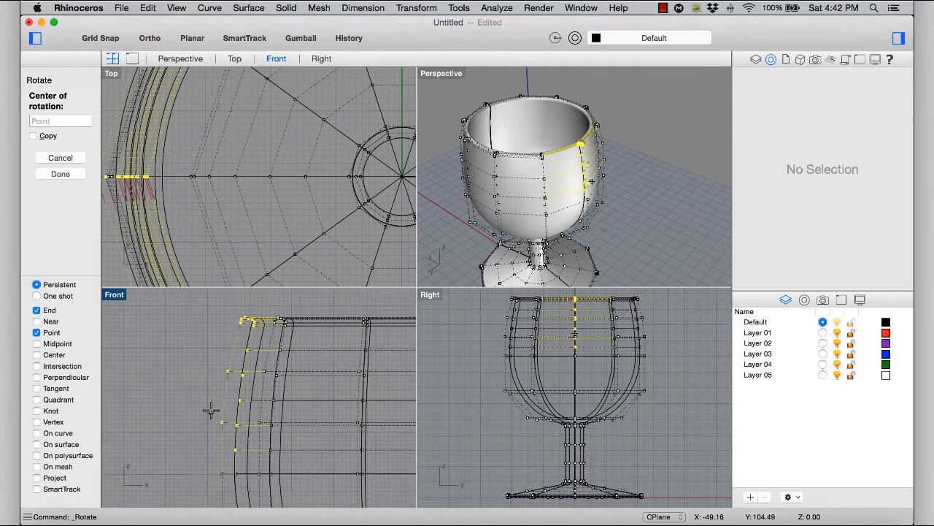
left_click(244, 445)
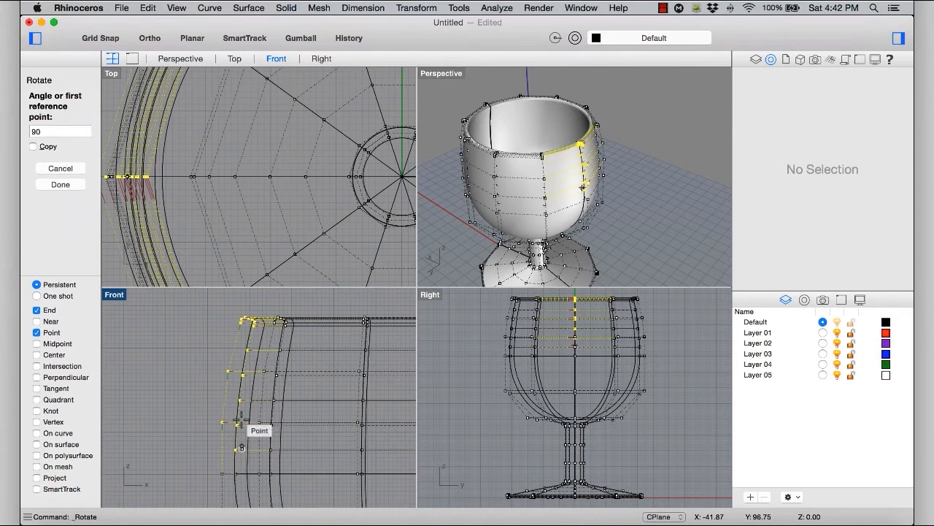
key("F8")
left_click(241, 319)
key("F8")
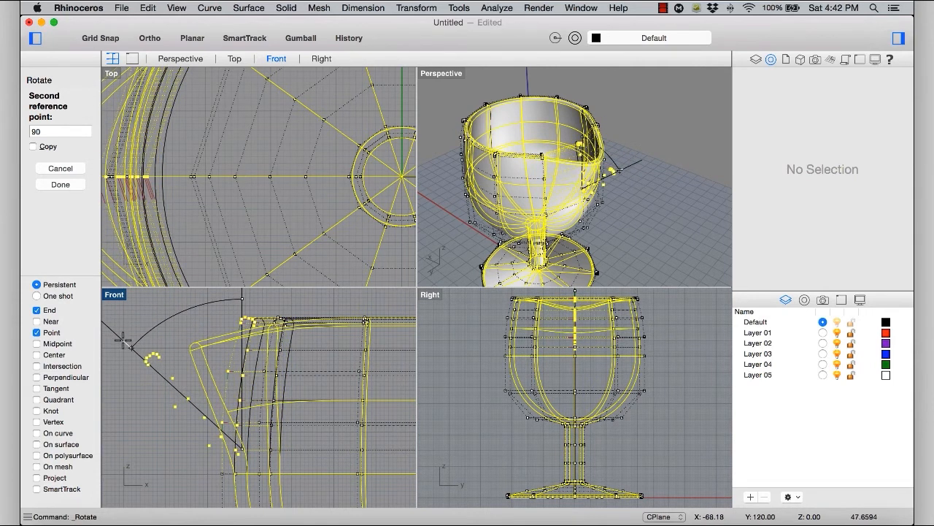
left_click(124, 342)
left_click(636, 224)
right_click_drag(636, 222, 654, 199)
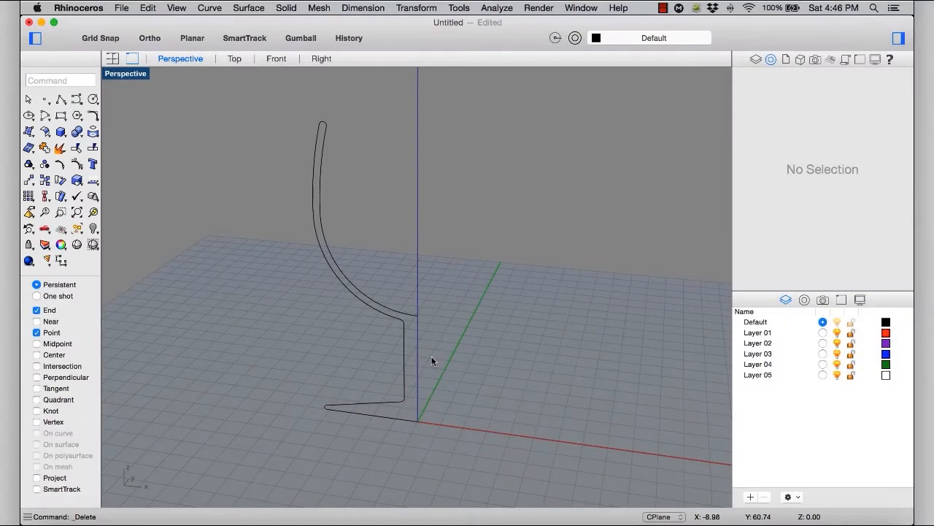
Step: Draw a five-sided star polygon on the ground plane, centred at the origin, with its first corner near the goblet profile's base tip
scroll(429, 343, "up", 5)
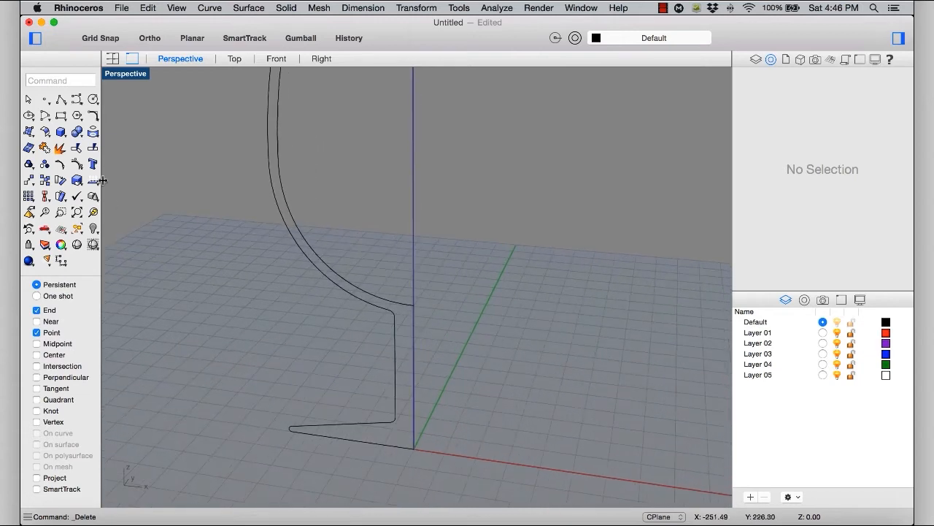
left_click(79, 119)
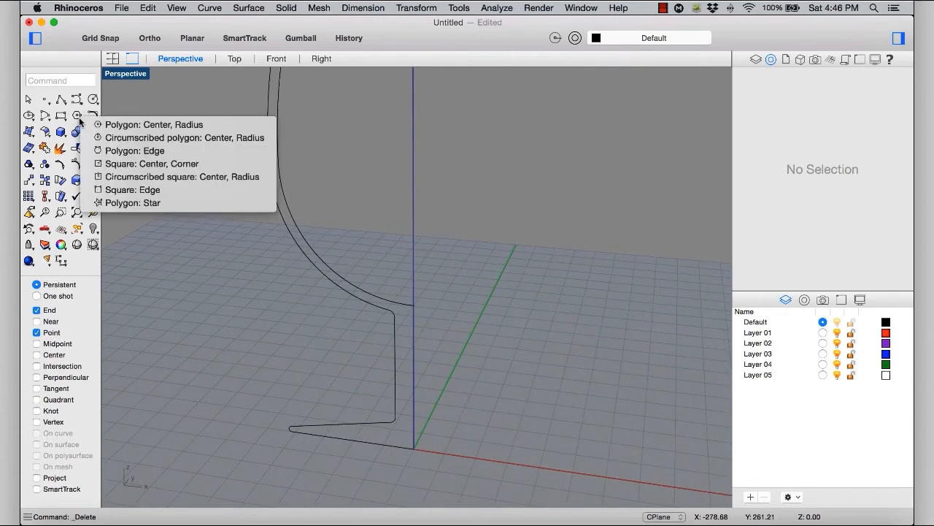
left_click(171, 204)
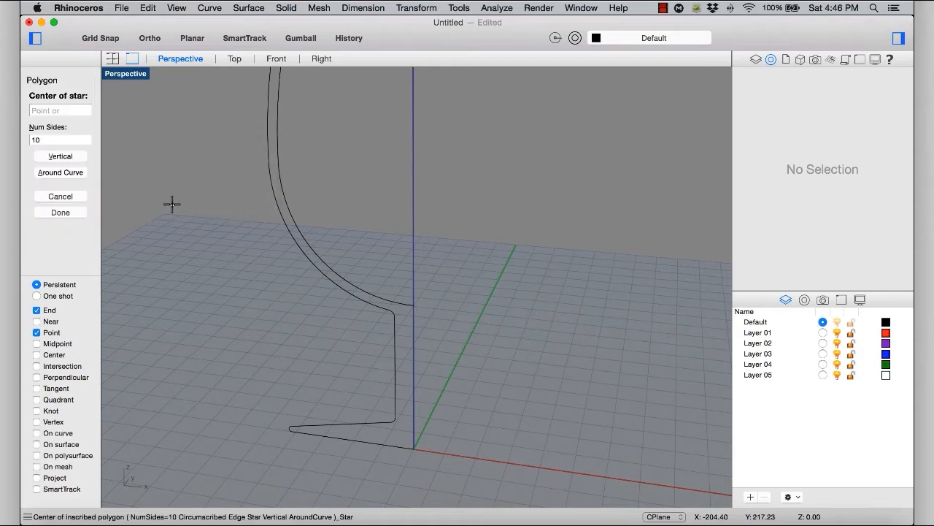
left_click(54, 140)
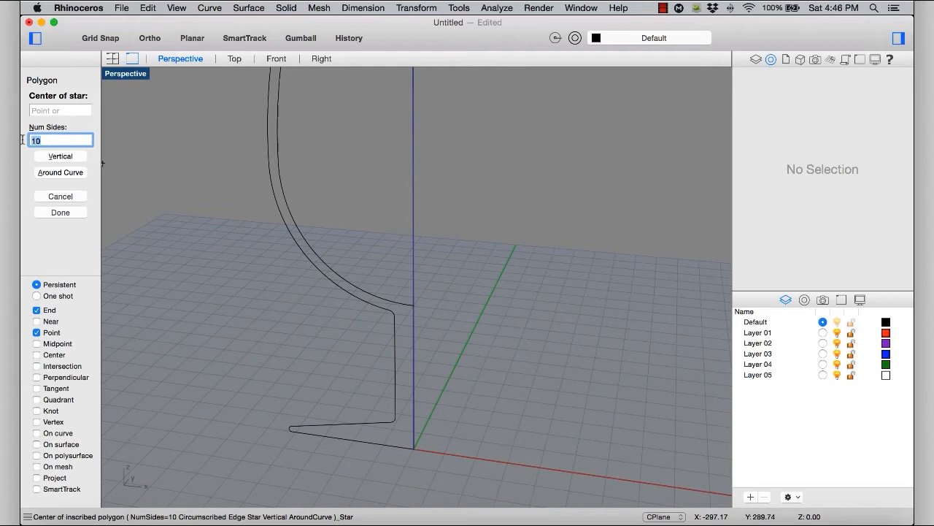
key("Return")
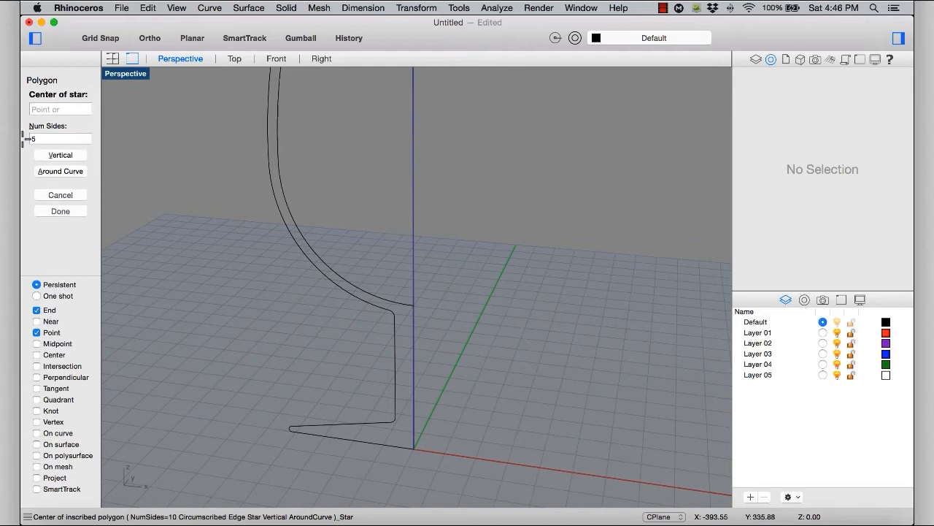
left_click(414, 448)
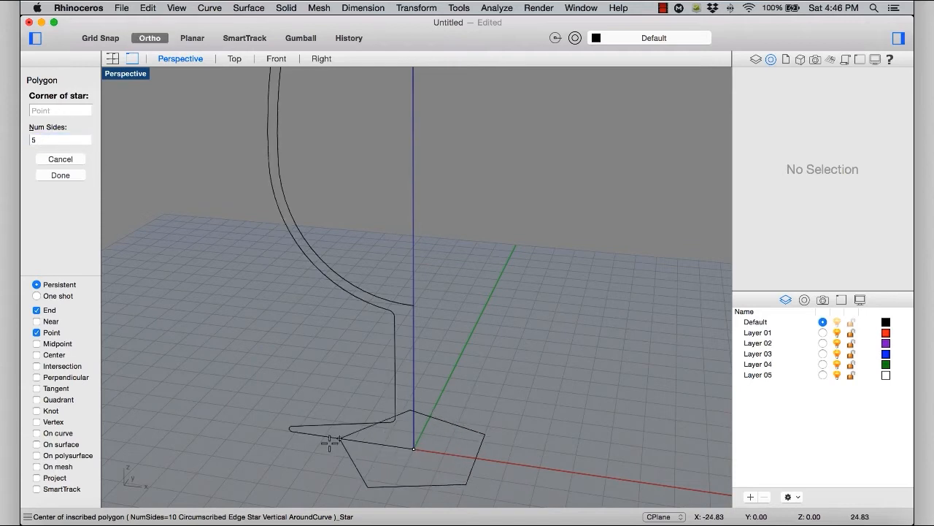
left_click(297, 439)
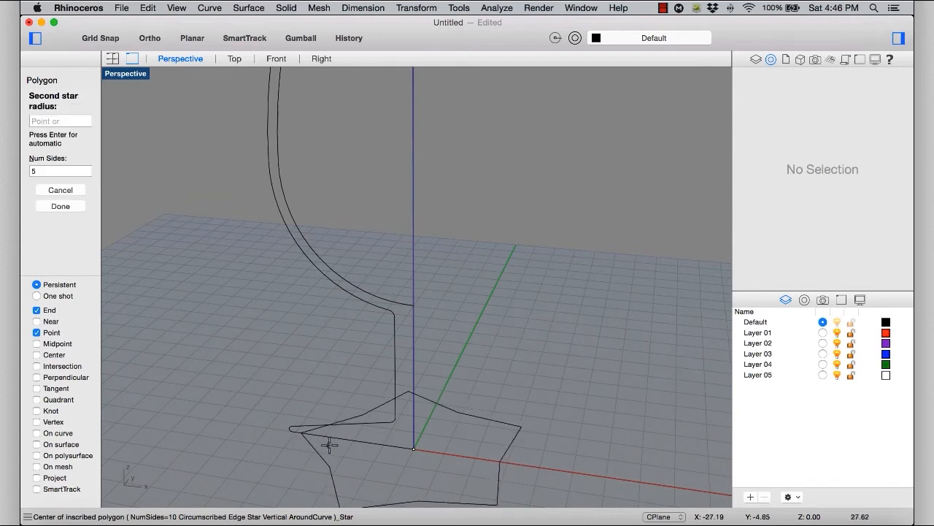
left_click(351, 447)
scroll(438, 323, "down", 5)
right_click_drag(450, 327, 435, 343, "shift")
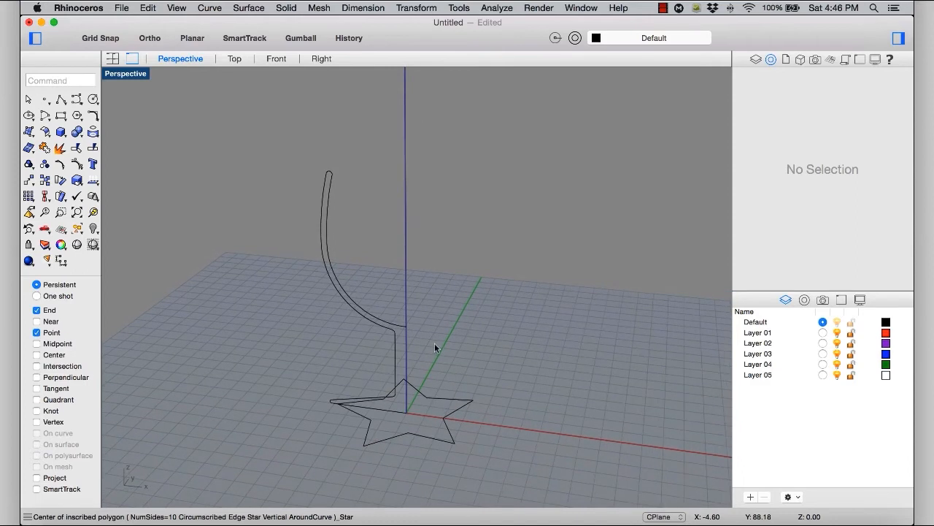
Step: Rail revolve the goblet profile curve along the star rail about the vertical axis through the origin
left_click(424, 395)
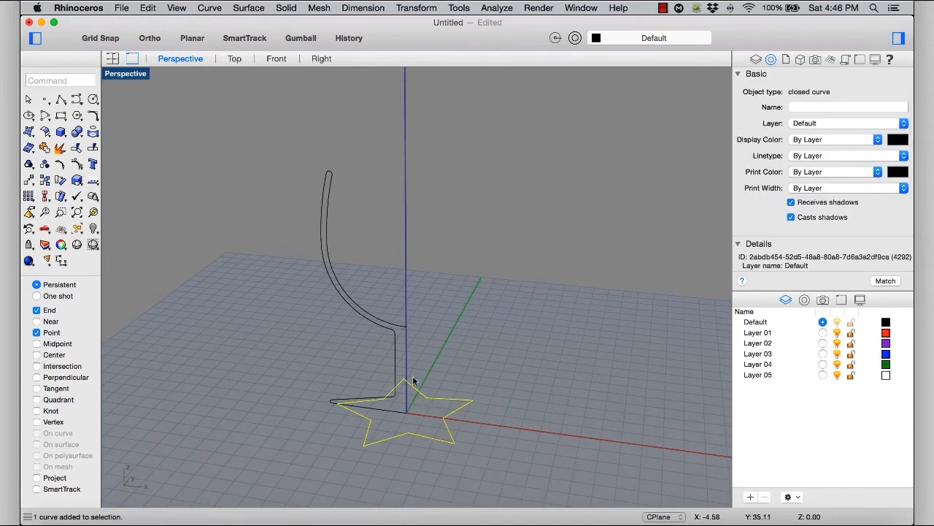
left_click(395, 356)
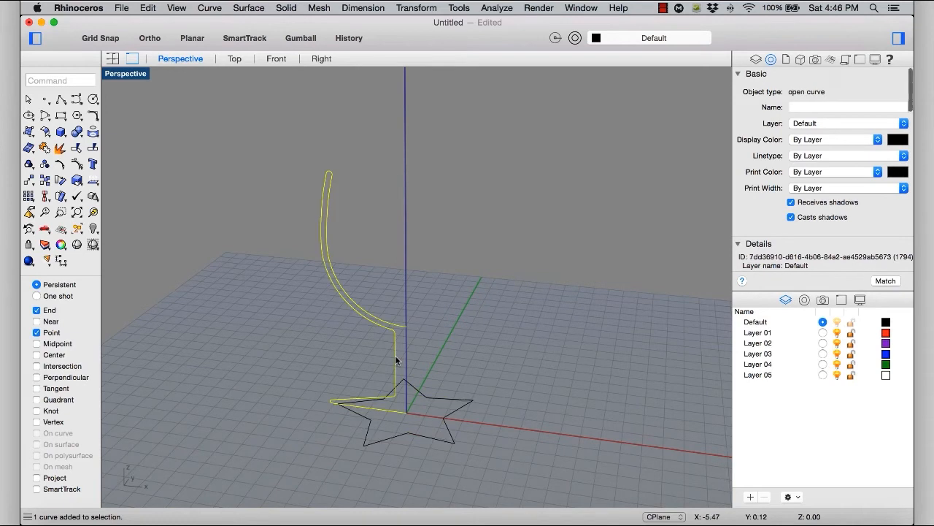
left_click(324, 356)
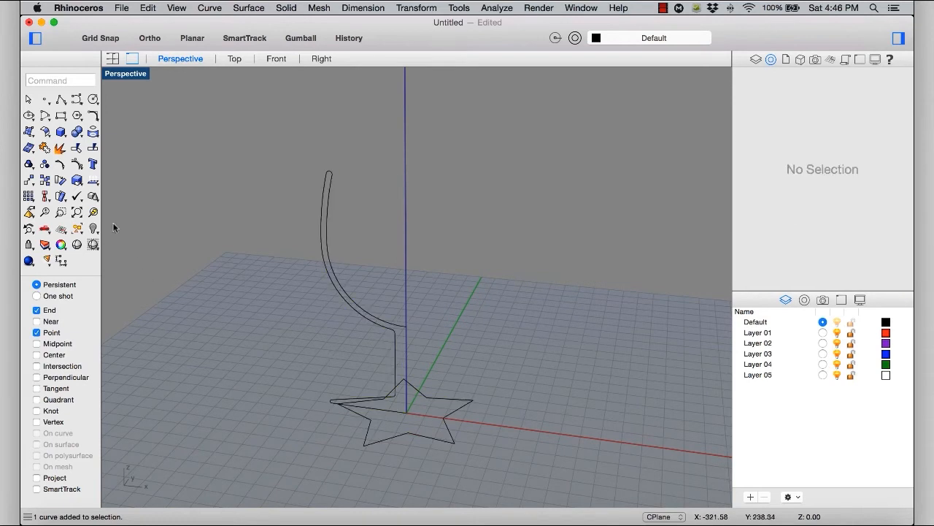
left_click(29, 133)
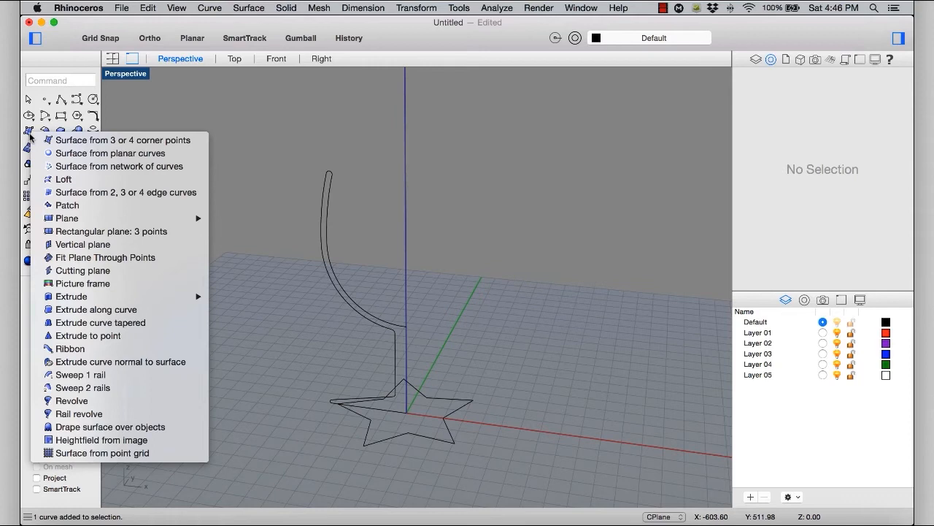
left_click(105, 414)
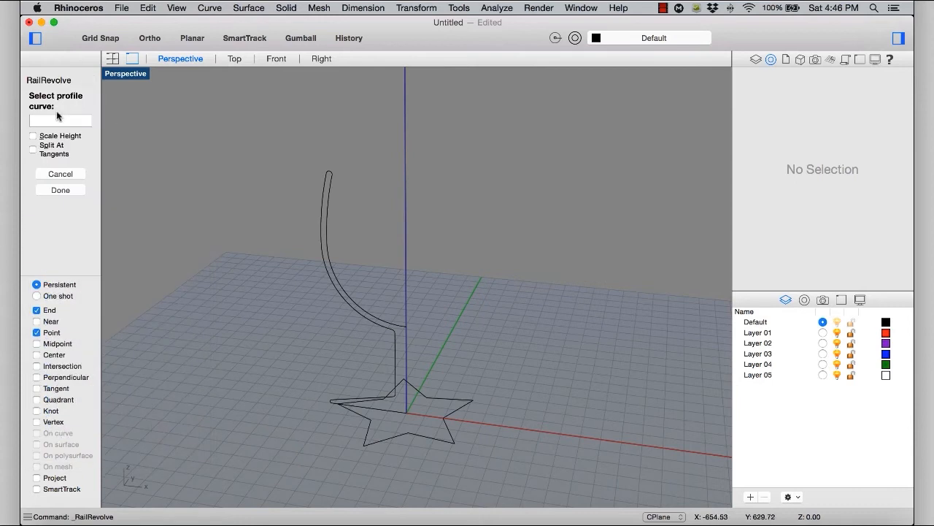
left_click(395, 357)
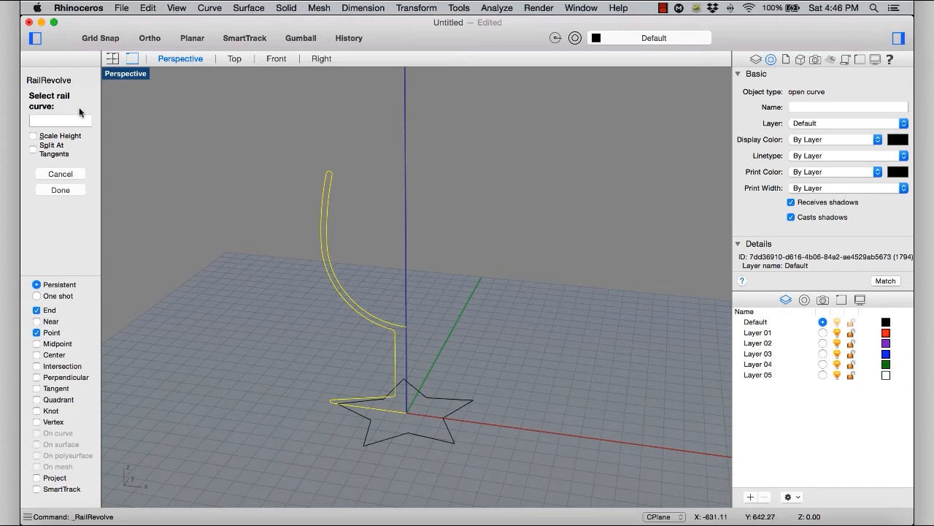
left_click(369, 430)
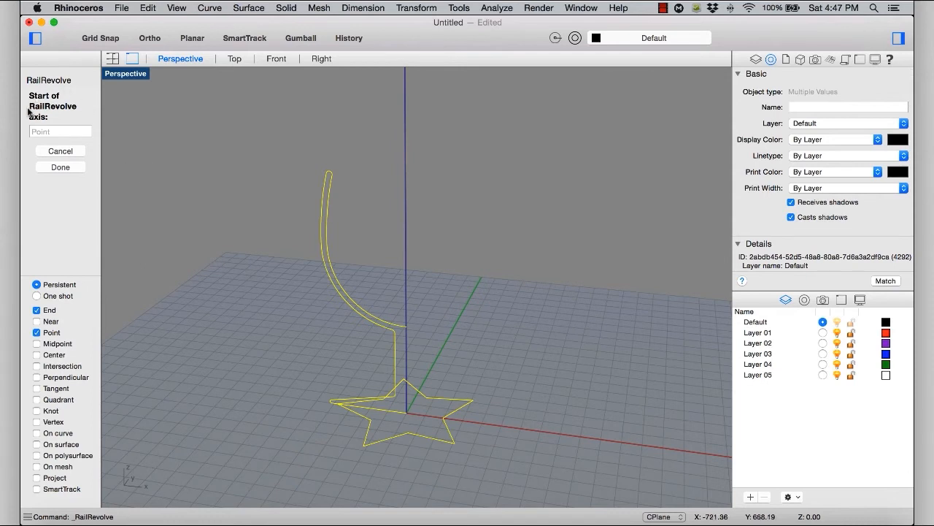
left_click(407, 413)
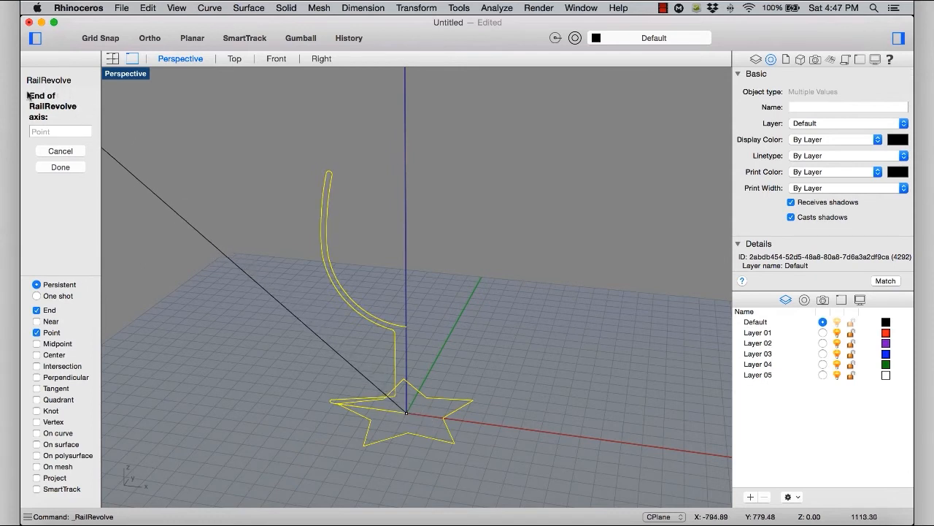
left_click(409, 324)
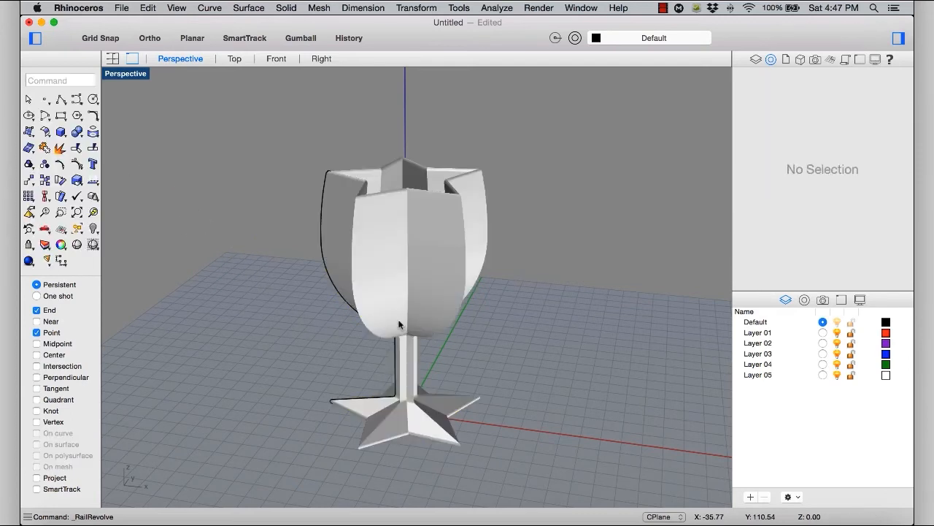
right_click_drag(379, 290, 408, 295)
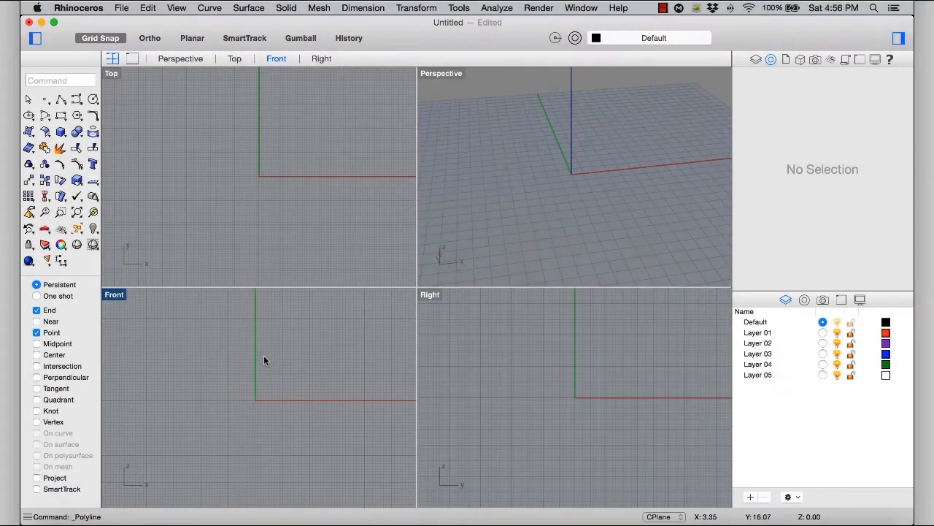
Step: Enable SmartTrack and draw a polyline in the Front view through 0,0; -10,0; -30,-20; -37,-20; -17,0 and -37,0
left_click(38, 489)
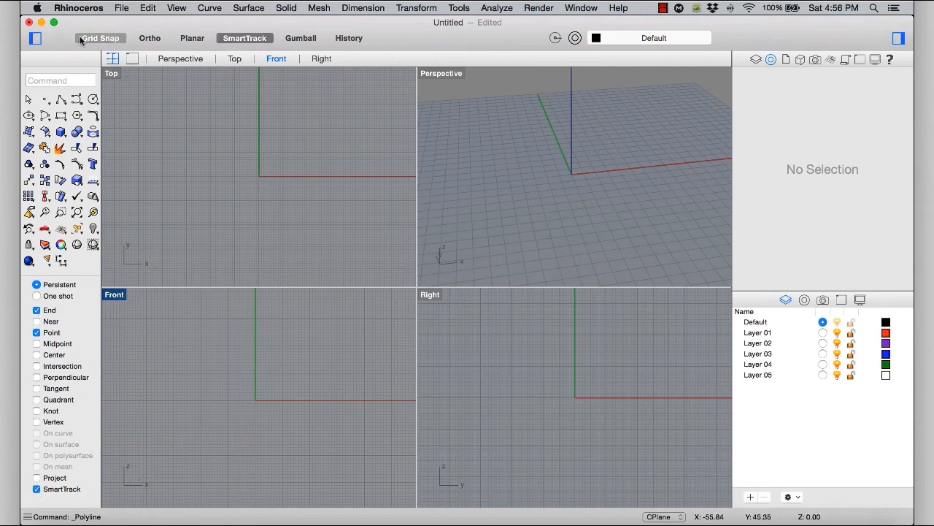
left_click(117, 38)
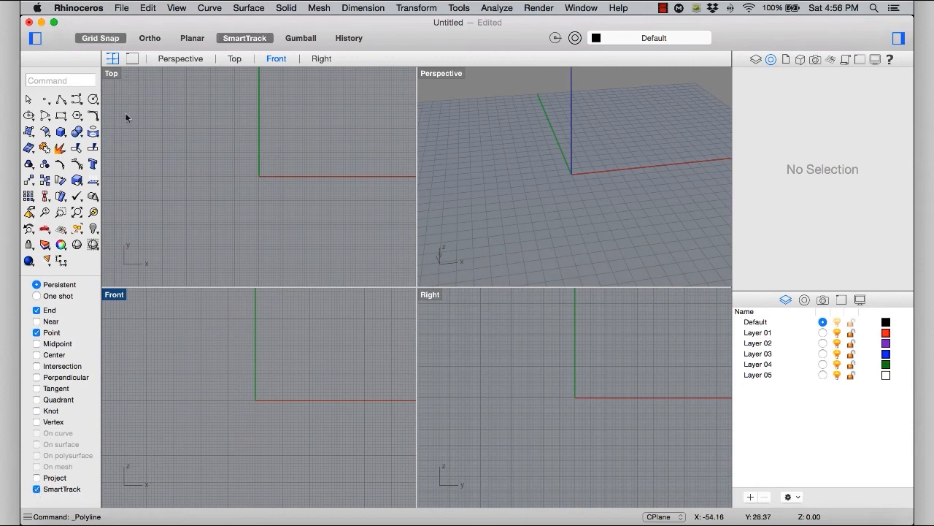
left_click(62, 102)
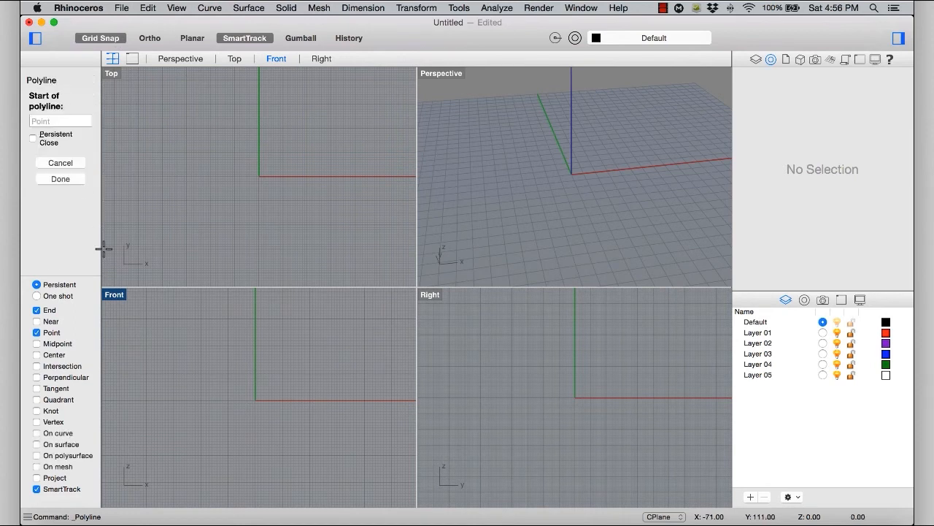
double_click(114, 294)
type("0")
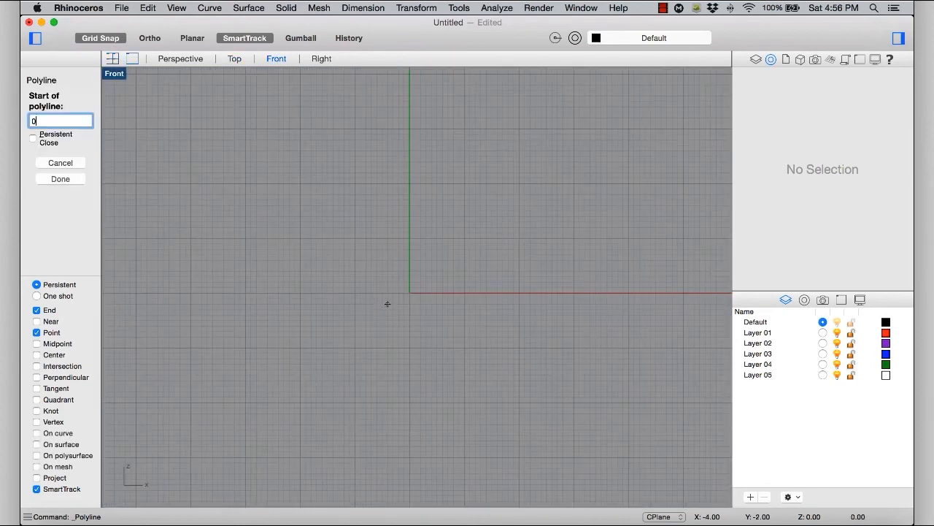
key("Return")
left_click(354, 293)
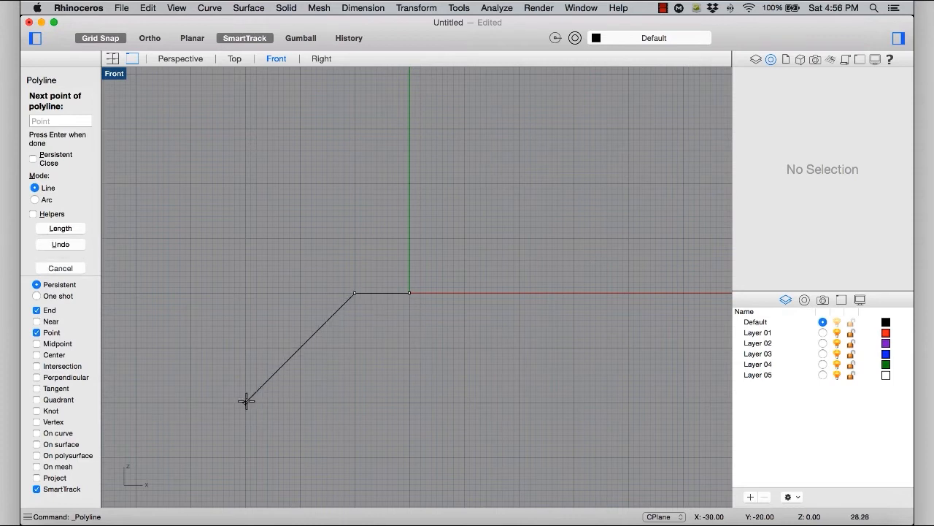
left_click(246, 401)
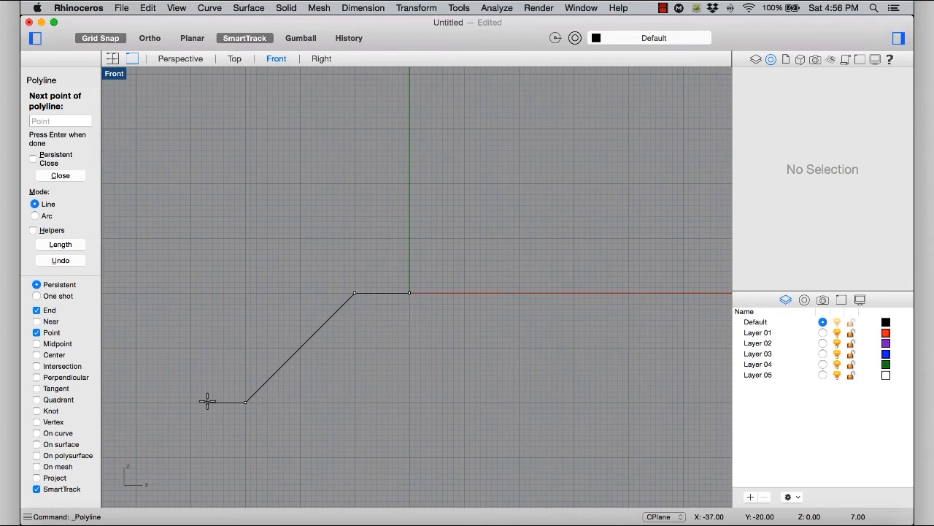
left_click(207, 402)
left_click(316, 293)
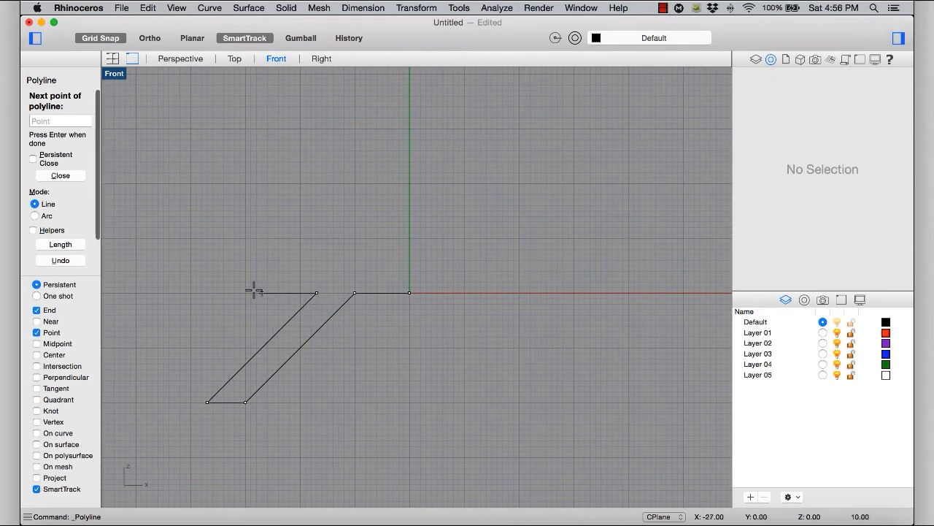
right_click_drag(206, 290, 442, 277)
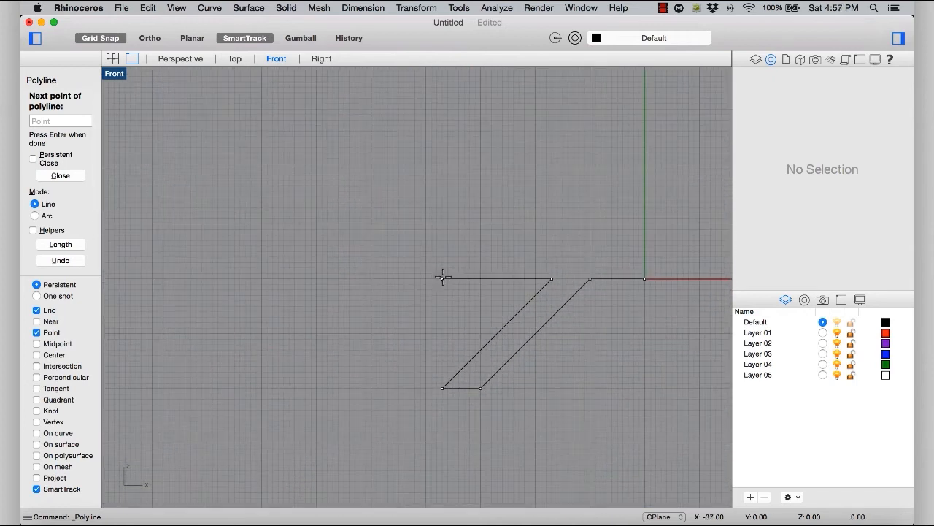
left_click(442, 277)
key("Return")
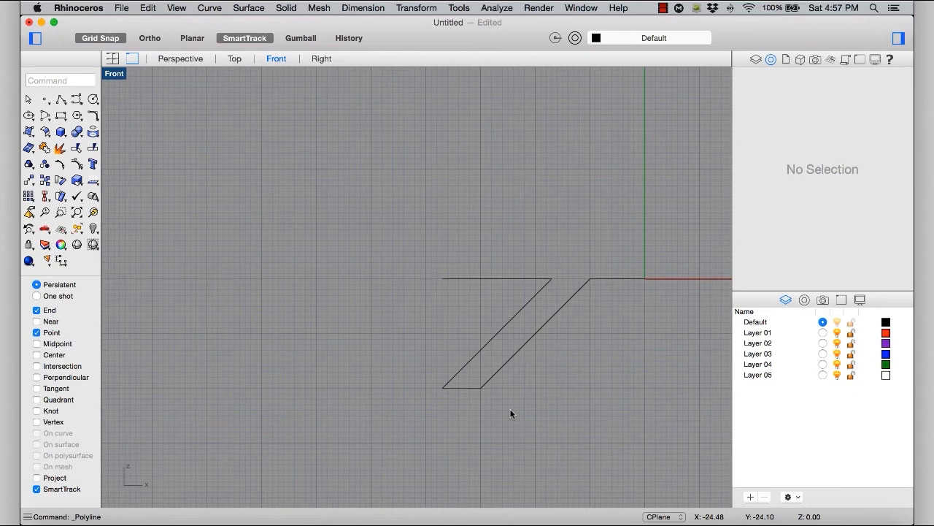
Step: Explode the polyline and join all its segments except the short horizontal one starting at the origin
key("super+a")
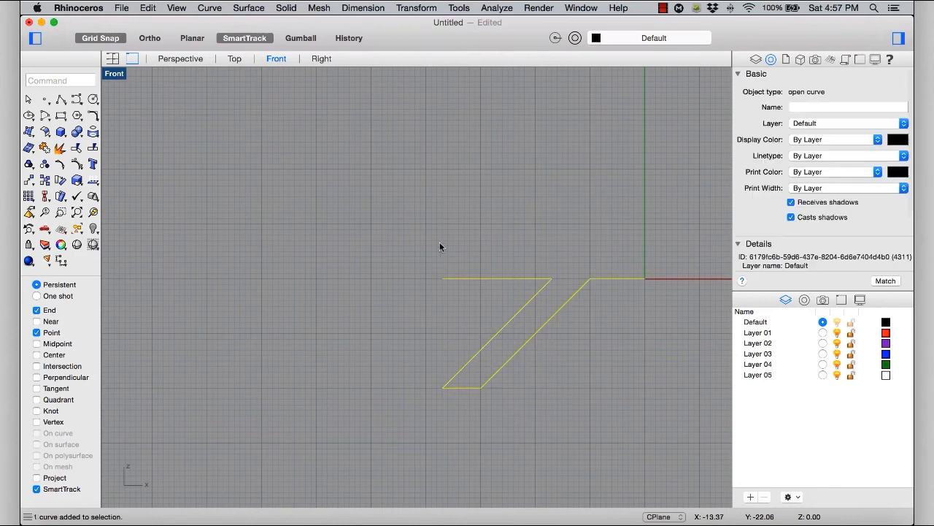
left_click(60, 148)
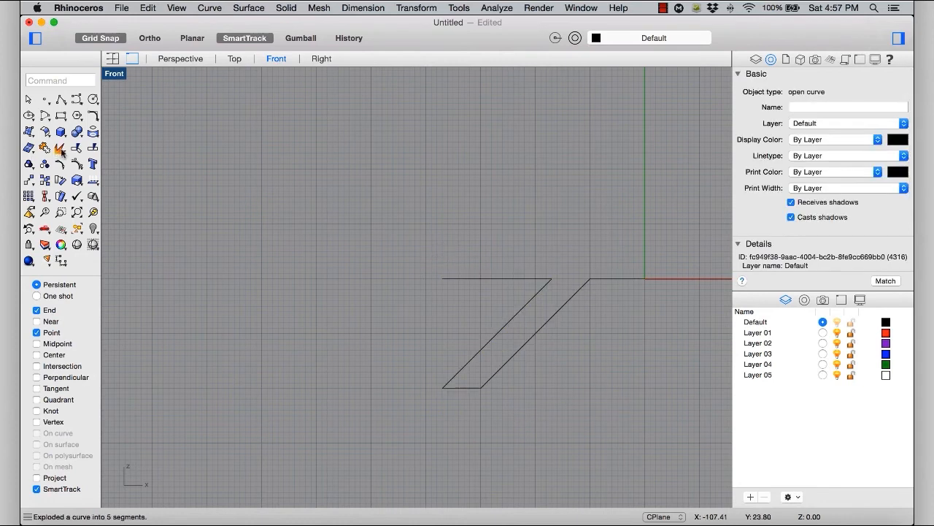
left_click(559, 252)
left_click_drag(361, 406, 359, 408)
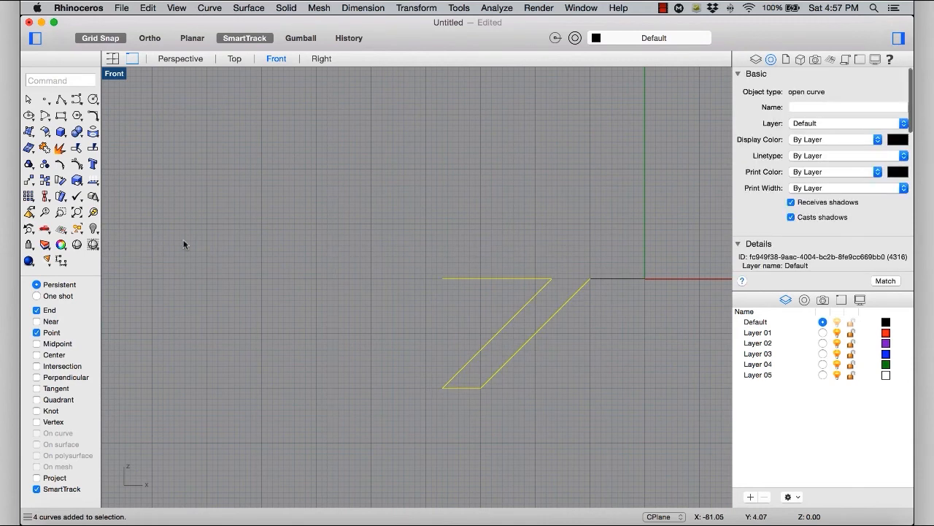
left_click(47, 148)
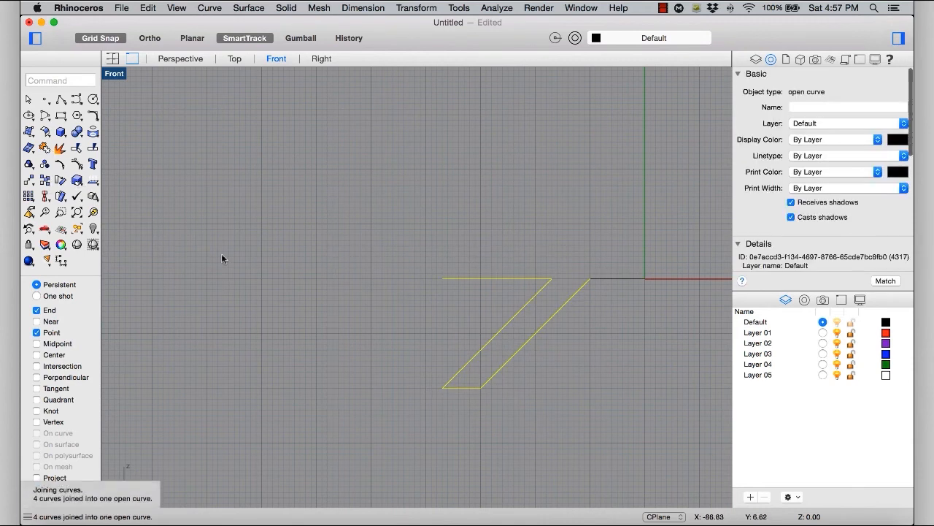
Step: Copy the joined zigzag curve four times end to end along the horizontal axis, away from the origin, using its inner endpoint as base point
scroll(389, 263, "down", 3)
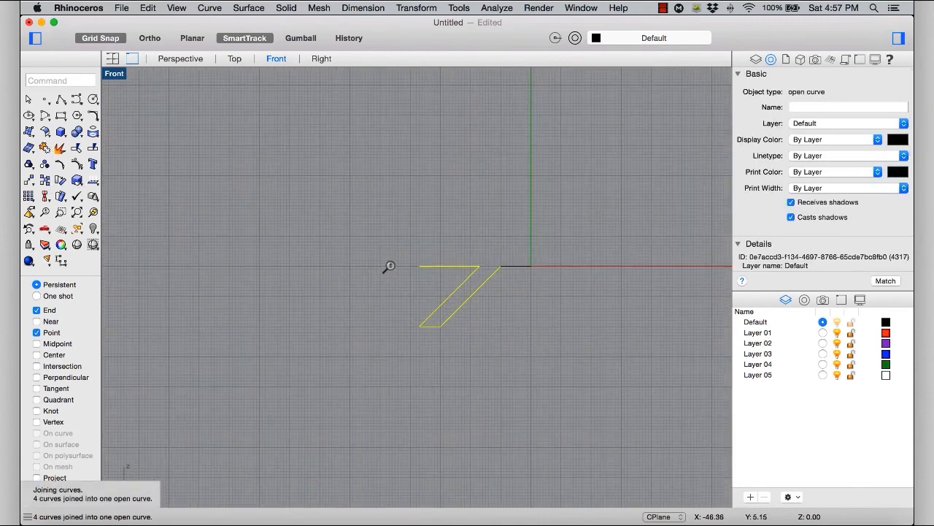
left_click(44, 180)
left_click(499, 265)
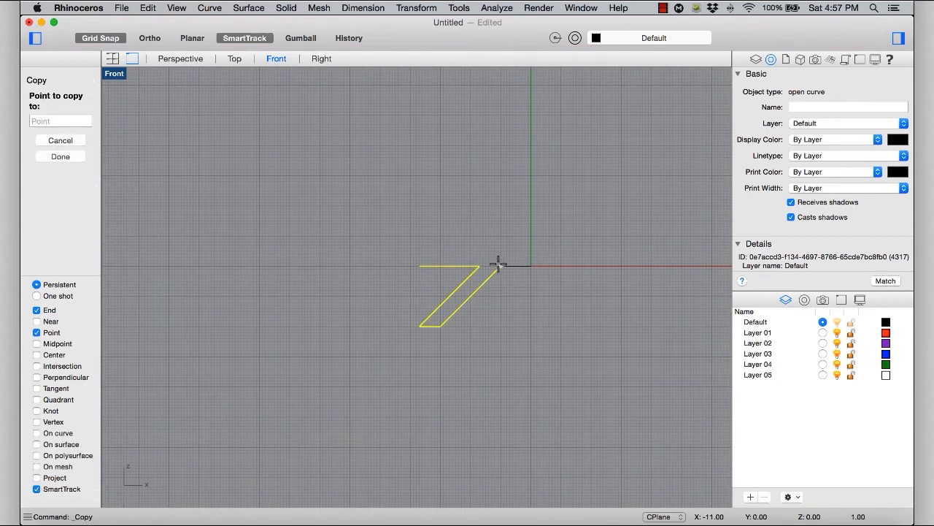
left_click(397, 266)
left_click(337, 265)
left_click(255, 266)
left_click(177, 268)
key("Return")
right_click_drag(329, 234, 469, 225)
left_click(429, 208)
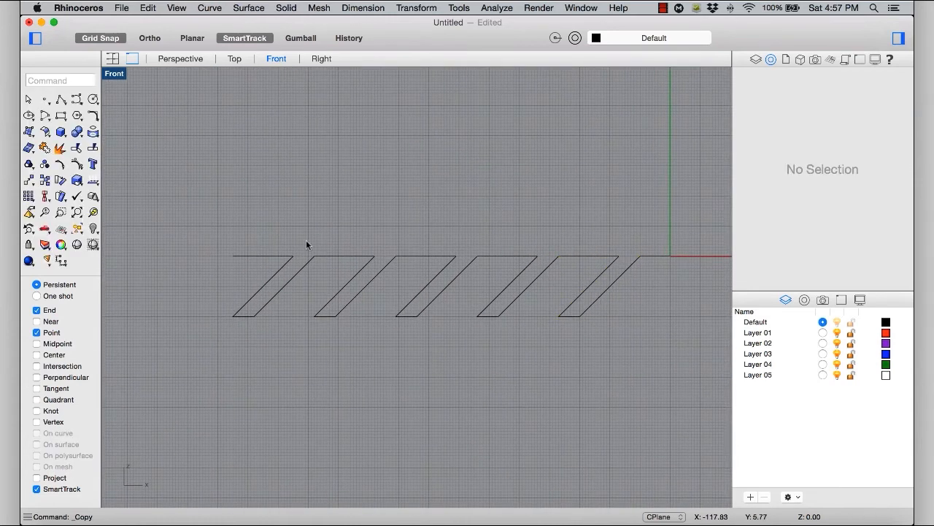
Step: Explode the outermost zigzag curve and delete its upper horizontal segment and the diagonal segment attached to it
left_click(283, 268)
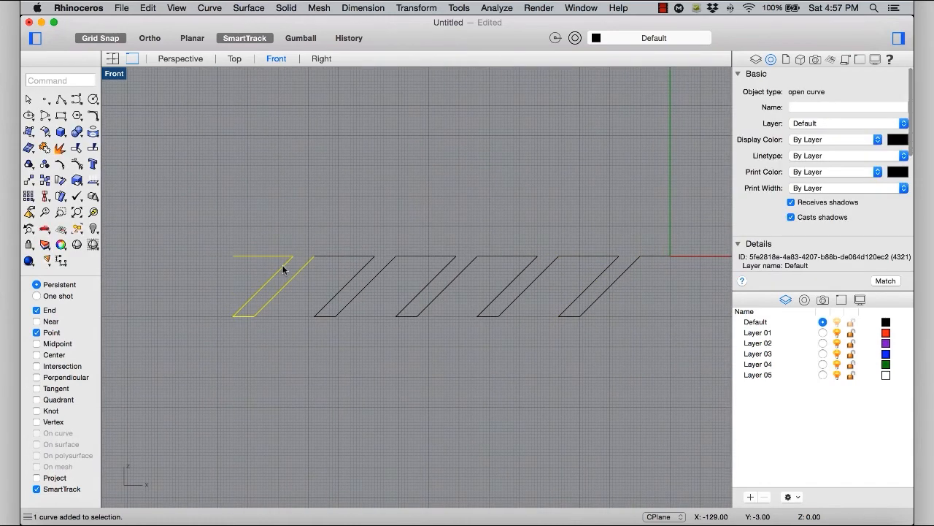
left_click(60, 148)
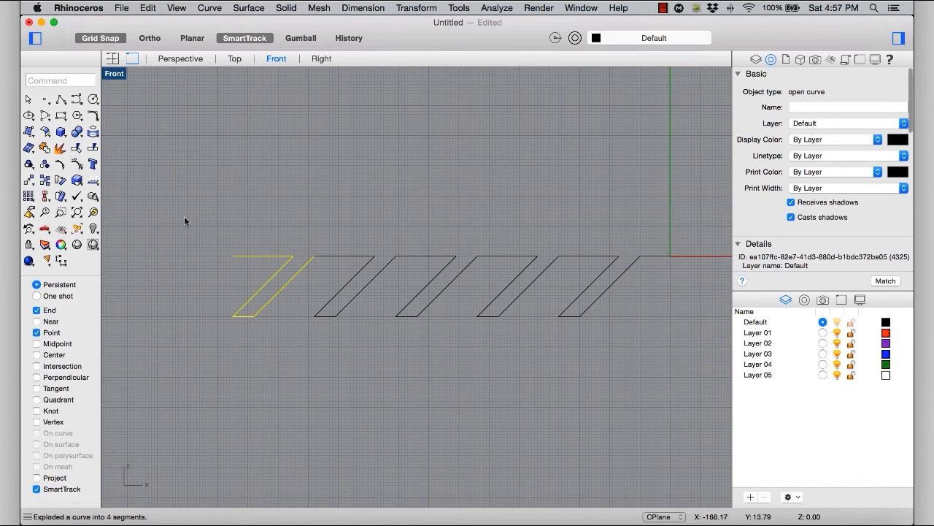
left_click_drag(269, 272, 269, 272)
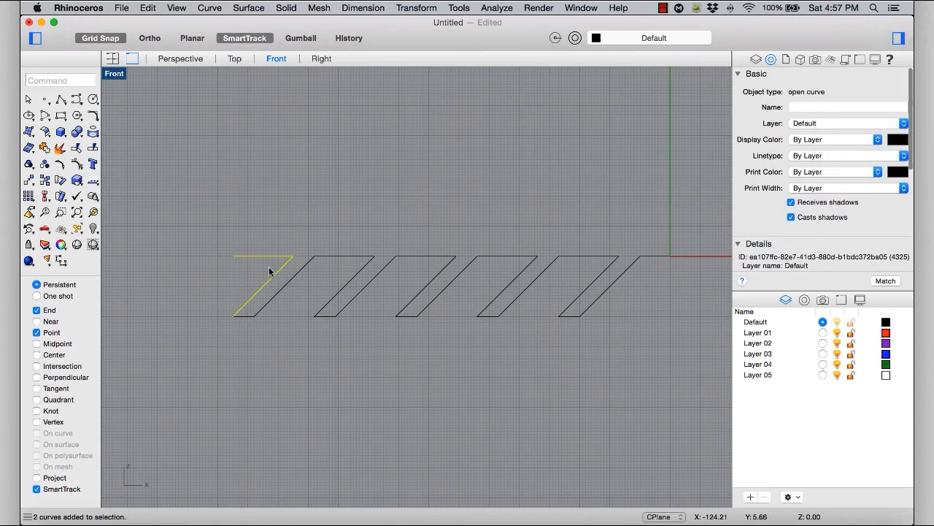
key("Delete")
Step: Draw a polyline from the zigzag's outer lower end up and around, then straight across to the vertical axis just above the origin
right_click_drag(229, 261, 323, 192)
left_click(60, 99)
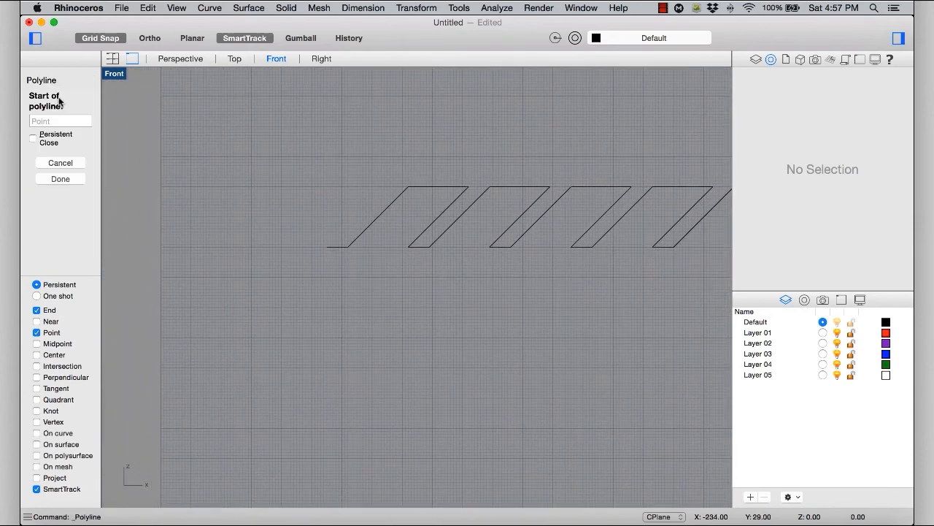
left_click(327, 247)
left_click(300, 216)
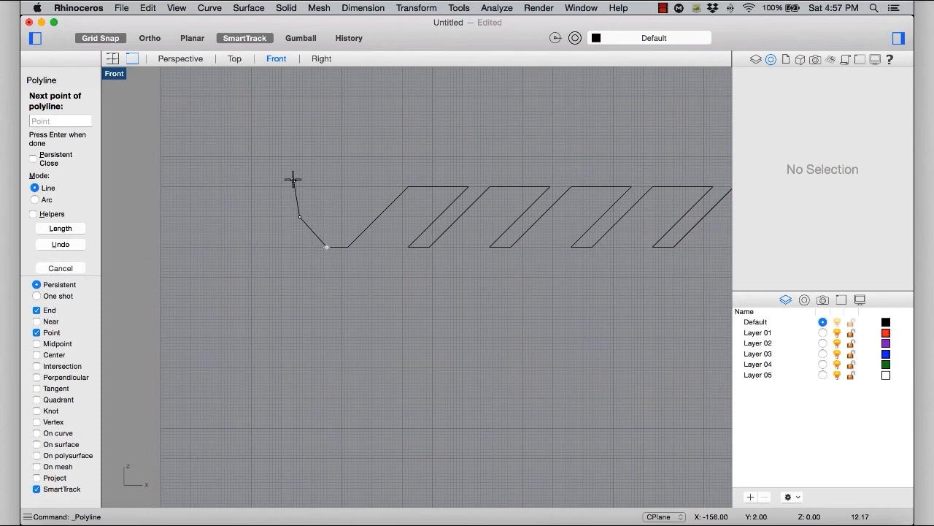
left_click(296, 183)
scroll(287, 198, "up", 5)
scroll(385, 207, "up", 5)
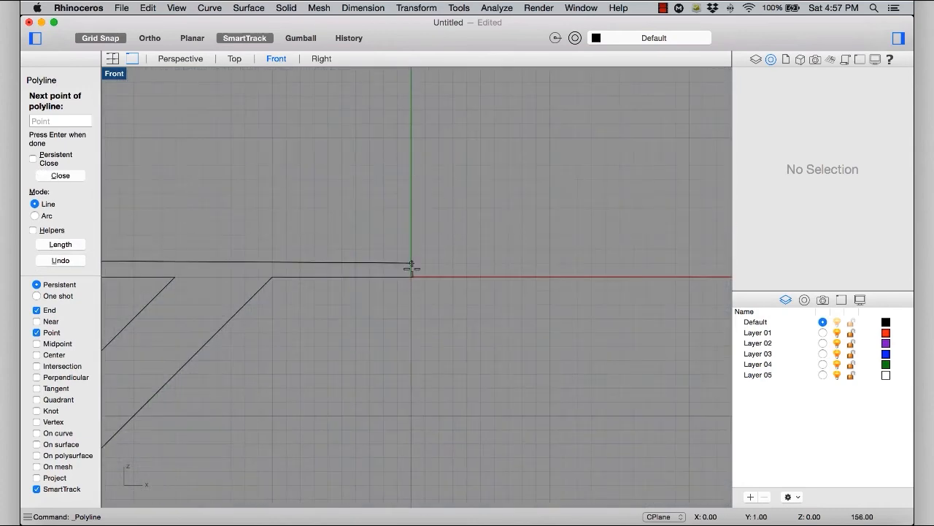
left_click(411, 249)
key("Return")
scroll(475, 237, "down", 6)
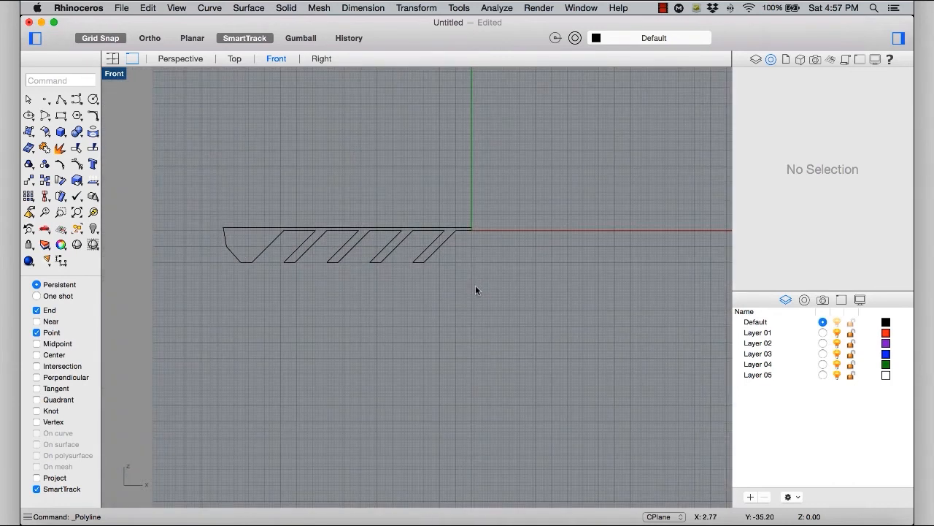
Step: Join the zigzag segments and the new polyline into a single profile curve
left_click_drag(515, 303, 196, 184)
left_click(45, 147)
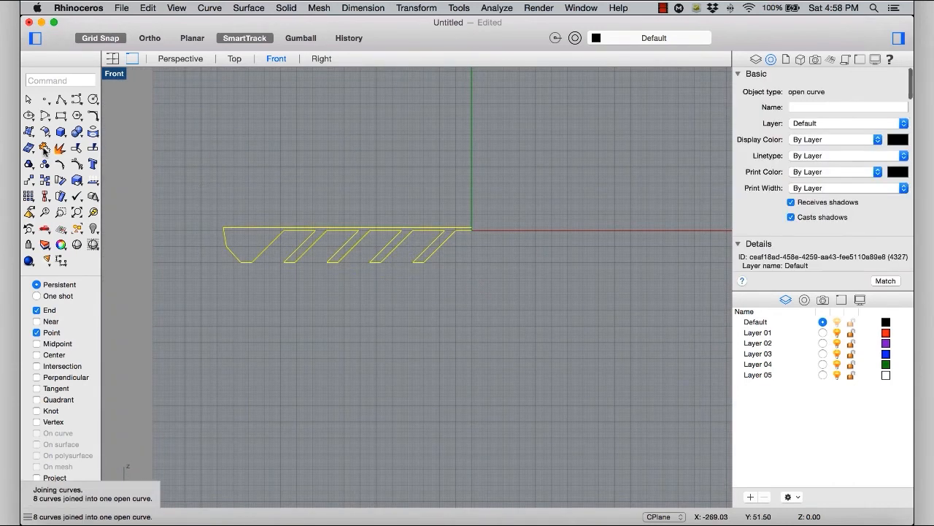
left_click(77, 212)
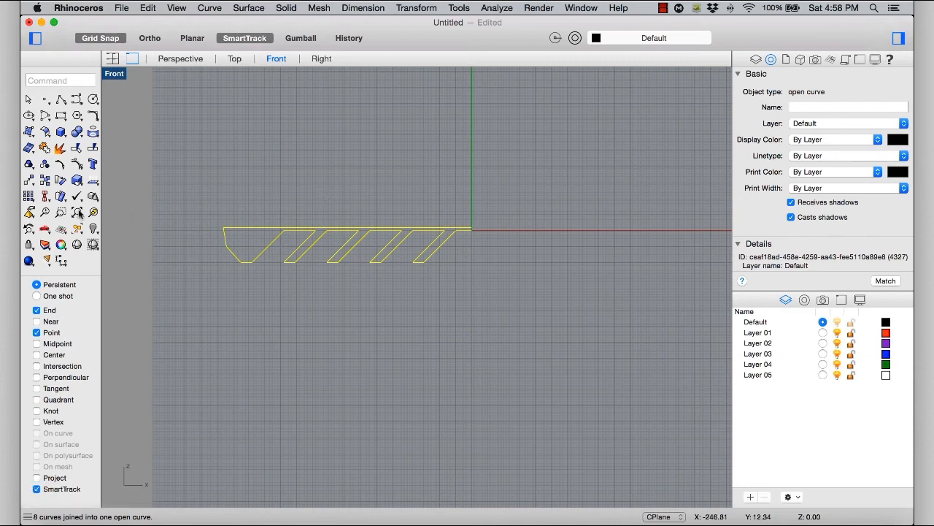
Step: In the Top view, draw a square centred on the origin with one side reaching the profile curve's outer end
double_click(115, 73)
double_click(113, 72)
scroll(448, 182, "down", 5)
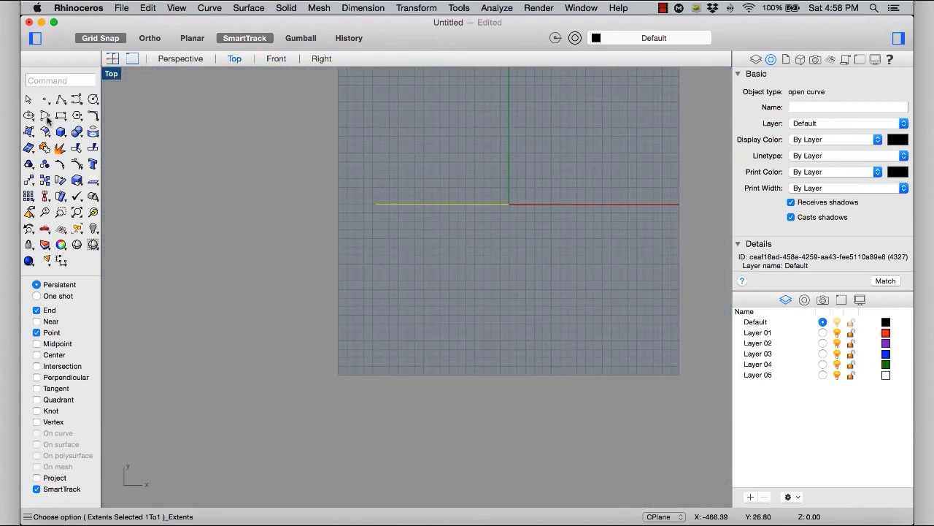
left_click(60, 119)
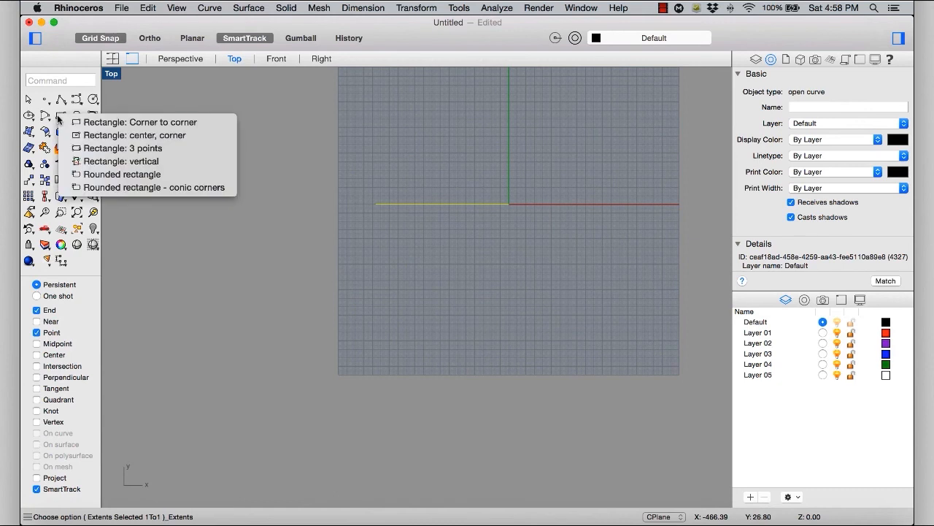
left_click(98, 138)
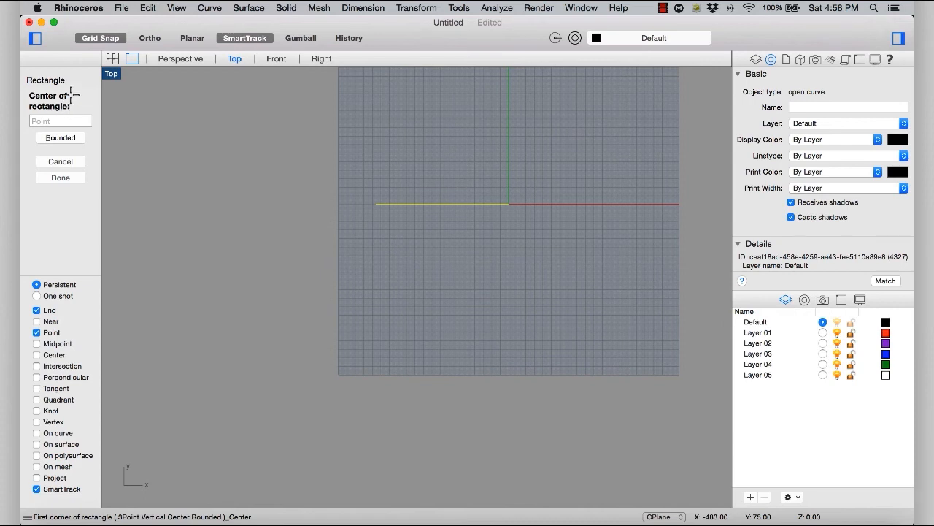
left_click(509, 203)
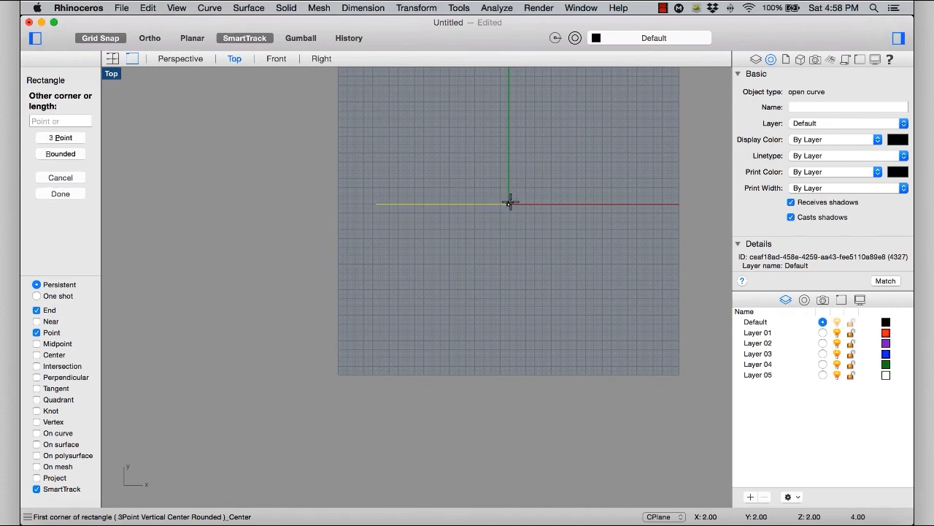
key("shift")
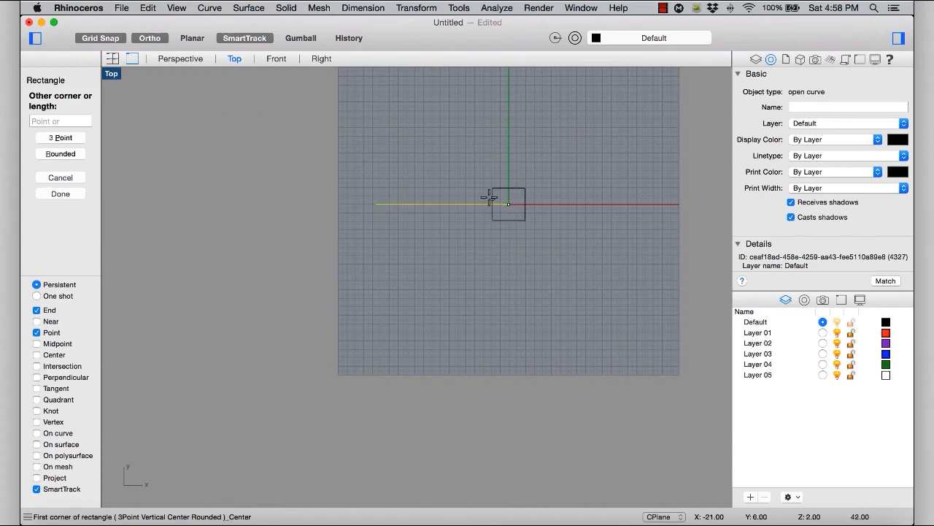
left_click(378, 203)
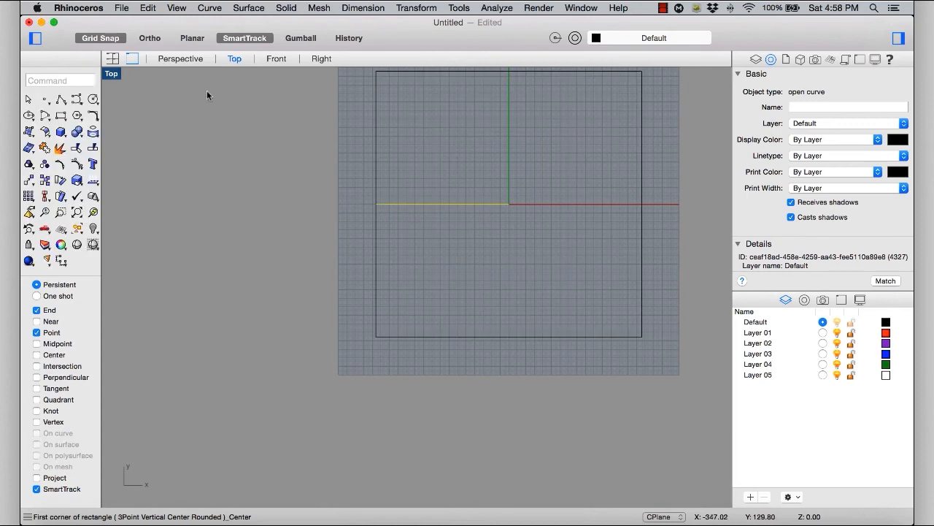
left_click(76, 213)
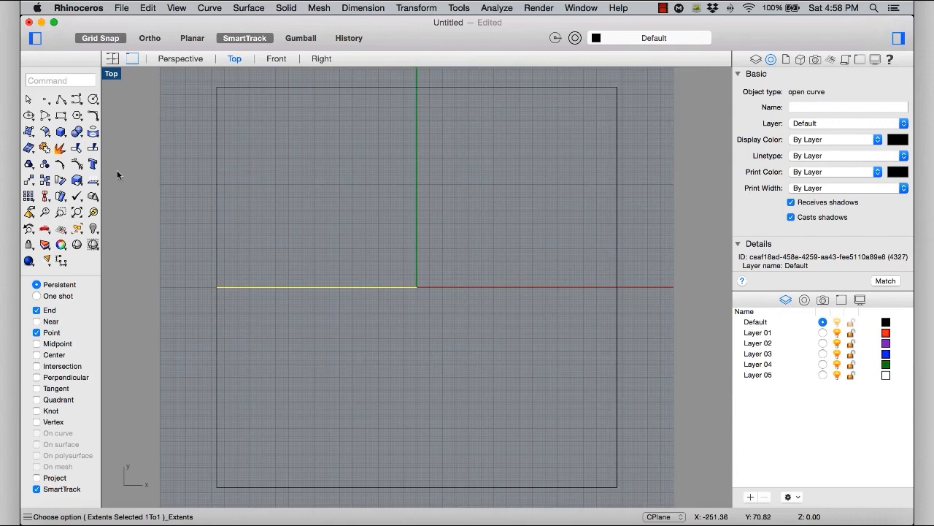
Step: Rail revolve the profile curve along the square rail about the vertical axis between the profile's two ends at the origin
left_click(181, 60)
right_click_drag(463, 272, 395, 289)
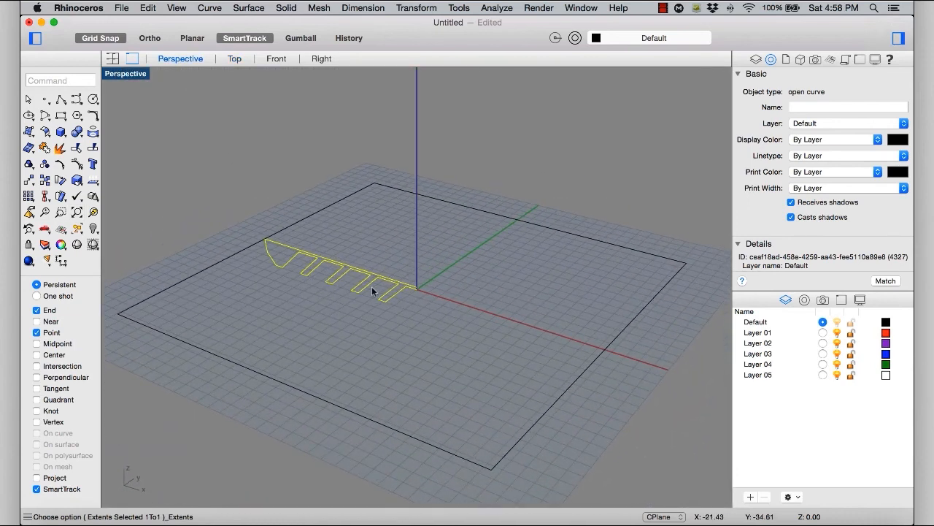
left_click(227, 257)
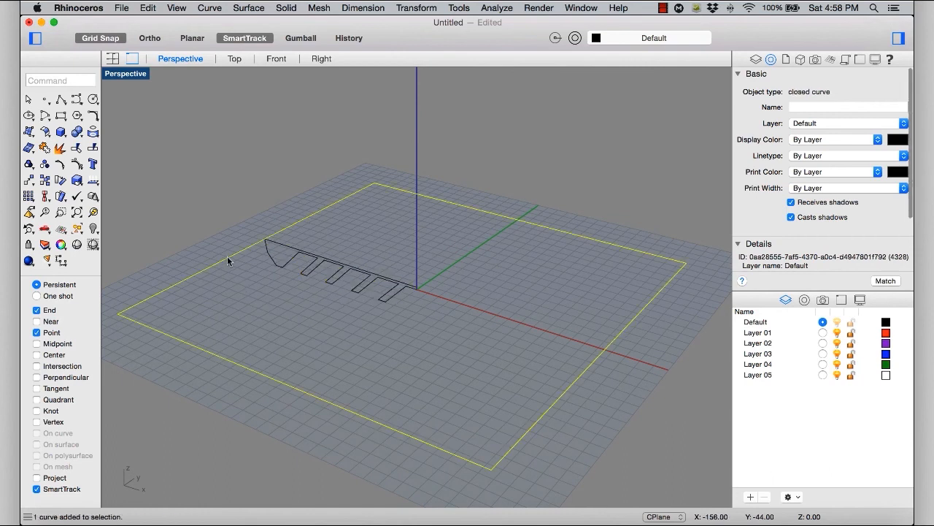
left_click(218, 219)
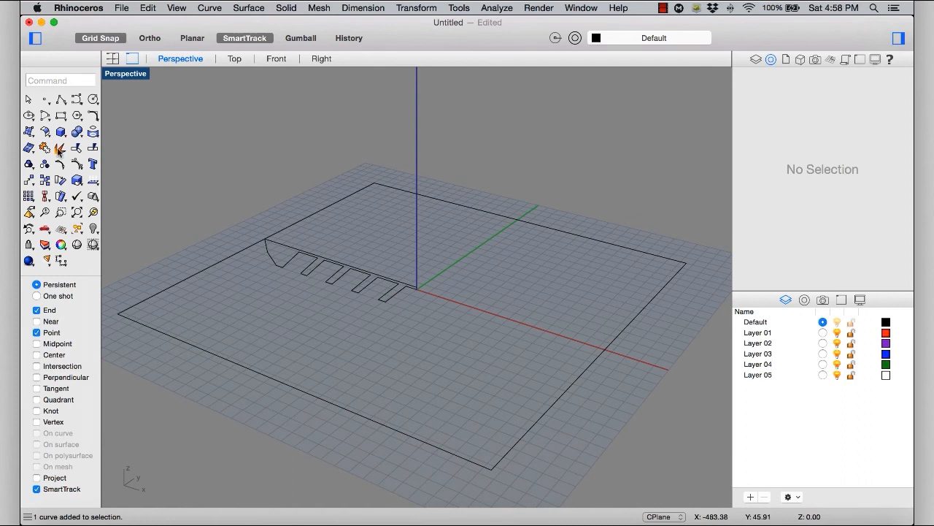
left_click(32, 135)
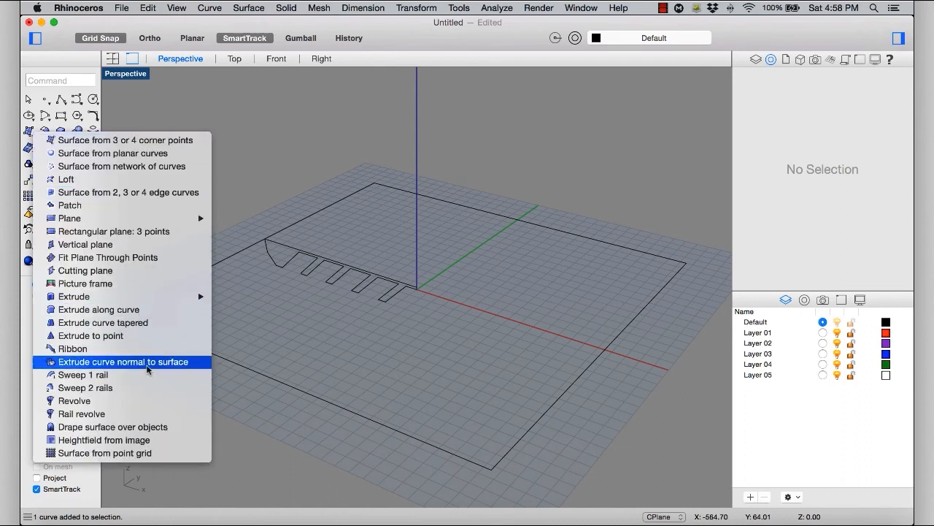
left_click(93, 417)
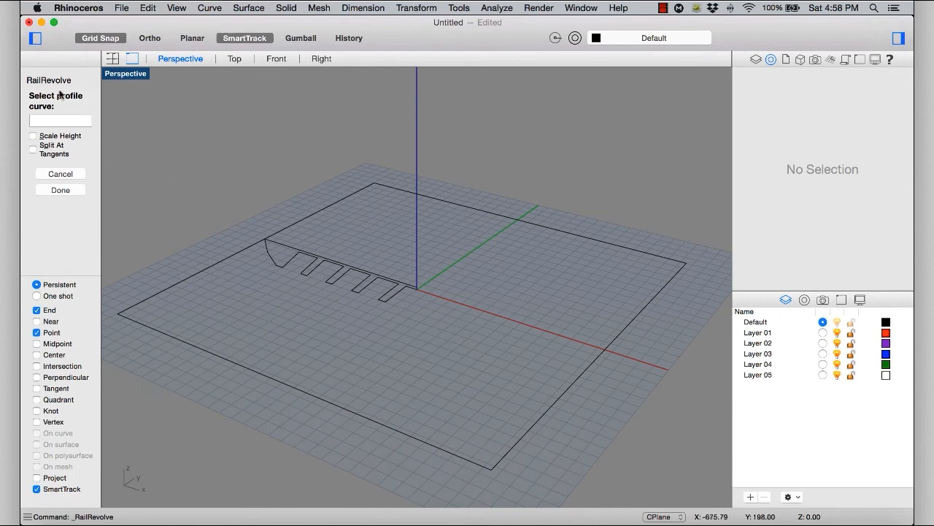
left_click(295, 259)
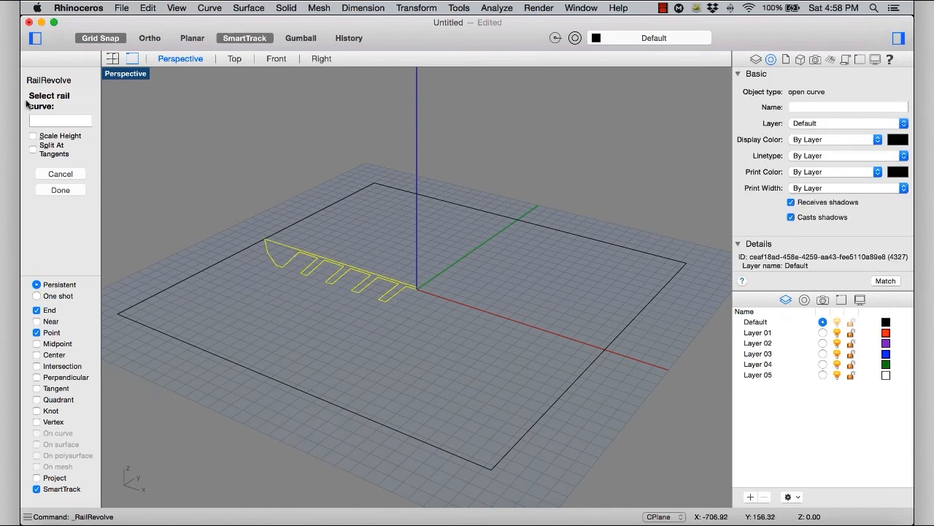
left_click(233, 253)
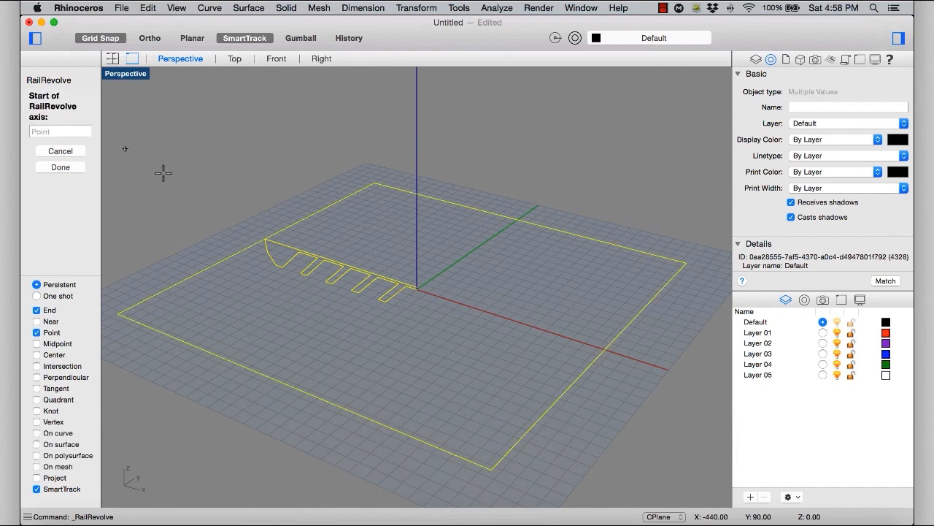
scroll(425, 277, "up", 5)
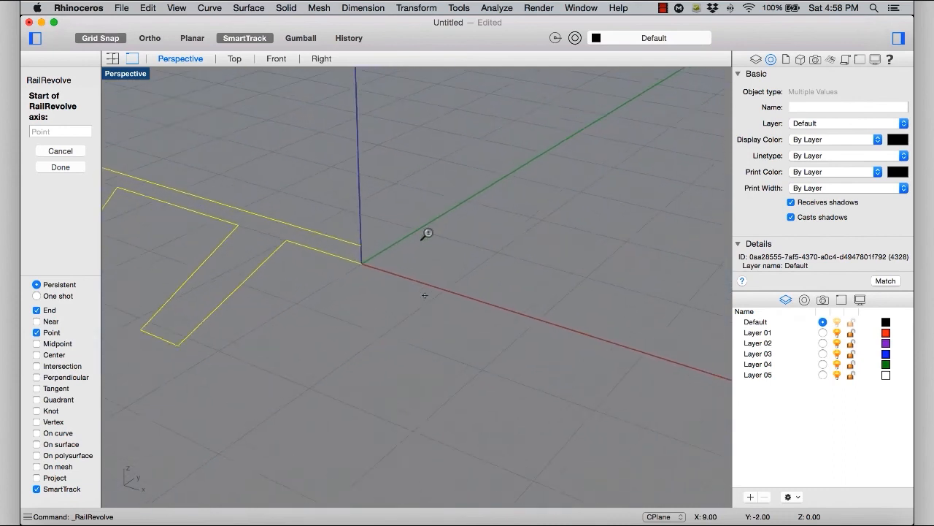
left_click(360, 263)
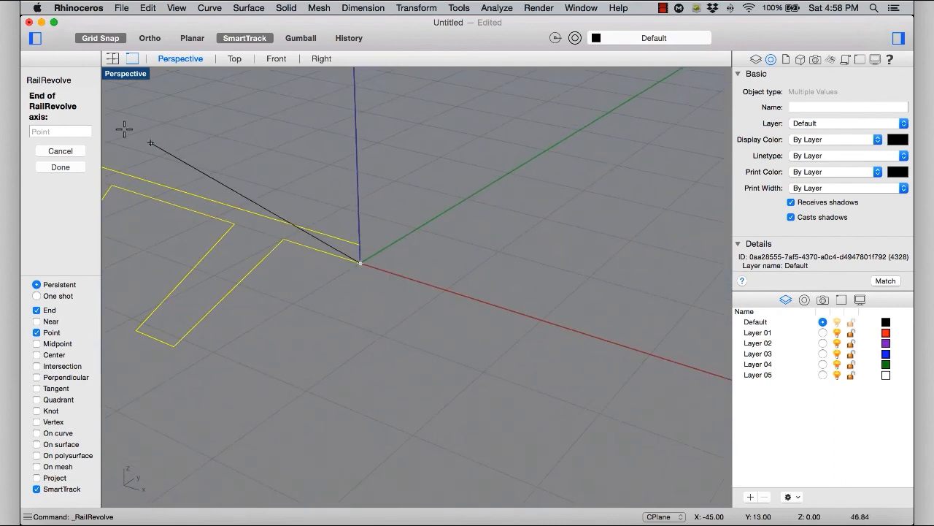
left_click(360, 244)
right_click_drag(319, 151, 331, 177, "ctrl")
right_click_drag(250, 179, 444, 229, "ctrl")
mouse_move(396, 259)
right_mouse_down()
mouse_move(489, 281)
mouse_move(388, 273)
right_mouse_up()
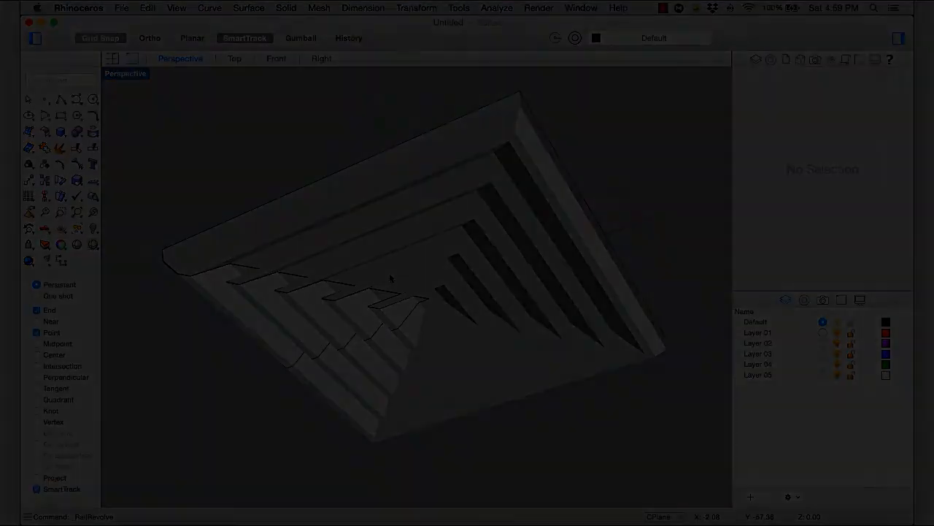